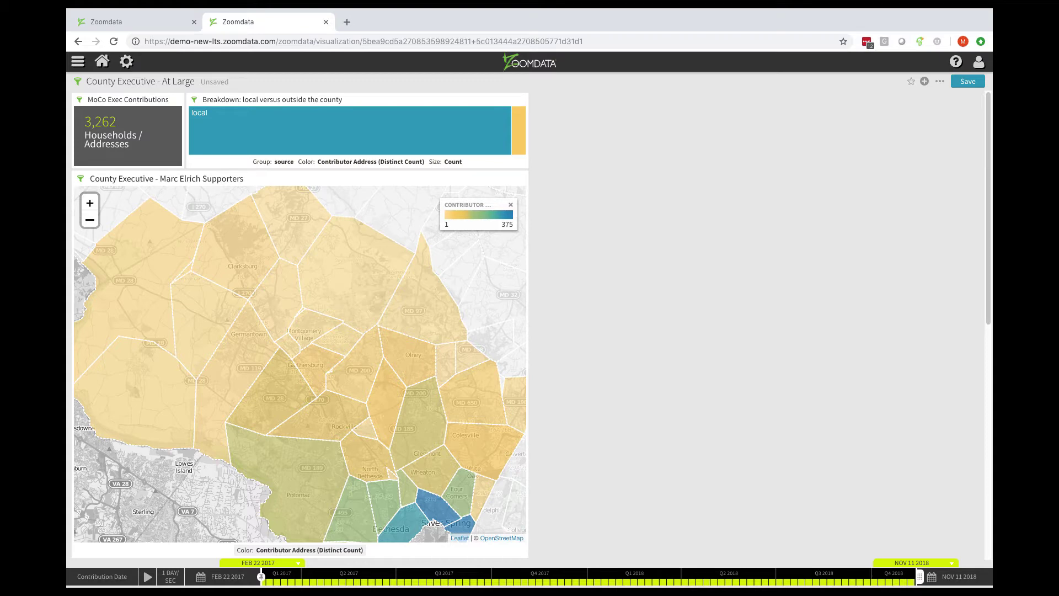
# Step: Zoom the contributions map out and back in on the county, then view and close its Info panel
pyautogui.click(91, 222)
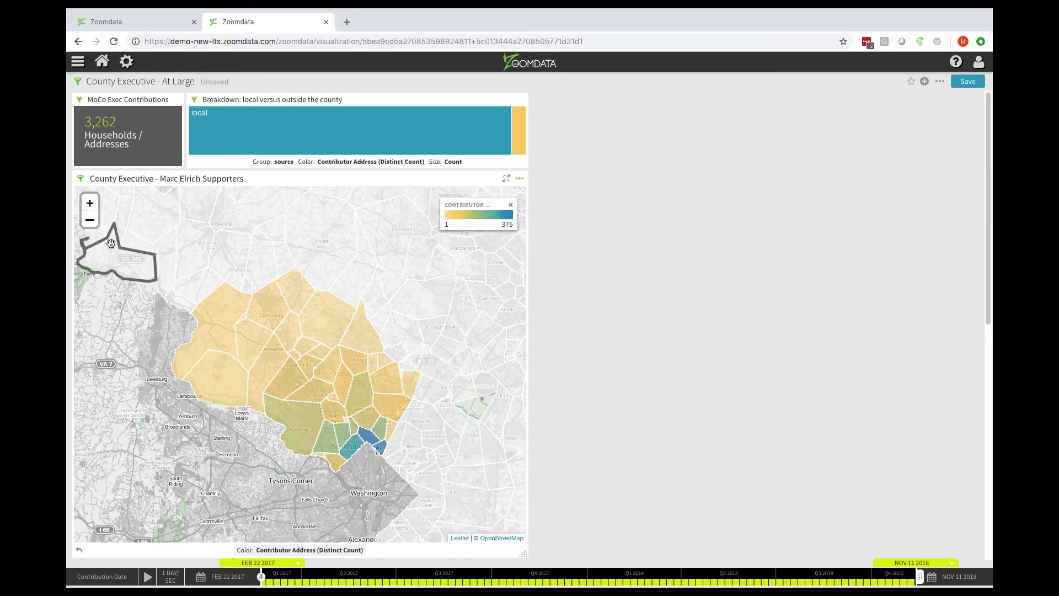
pyautogui.click(90, 204)
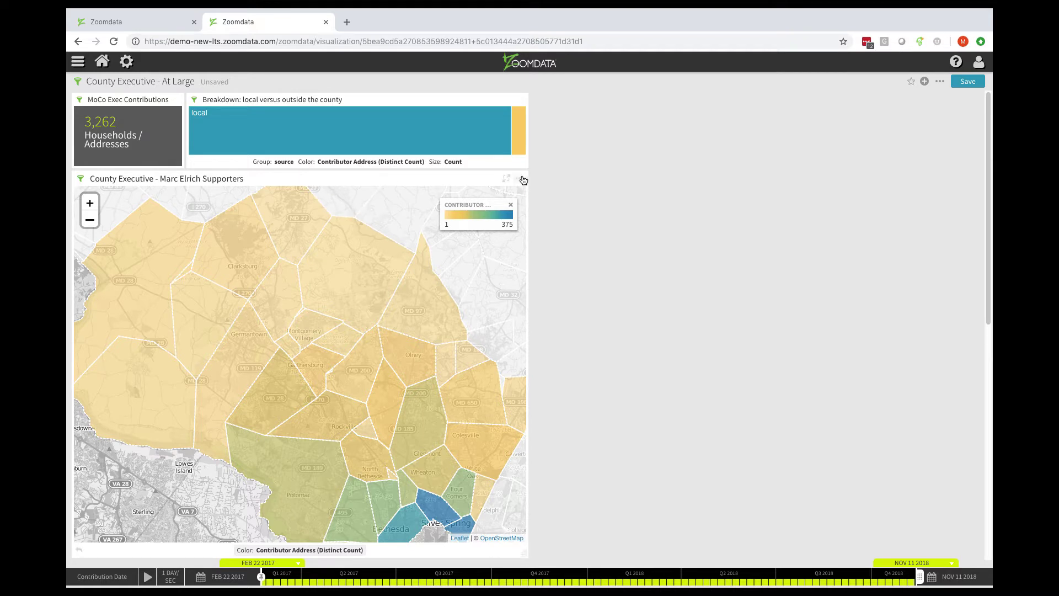
pyautogui.click(520, 179)
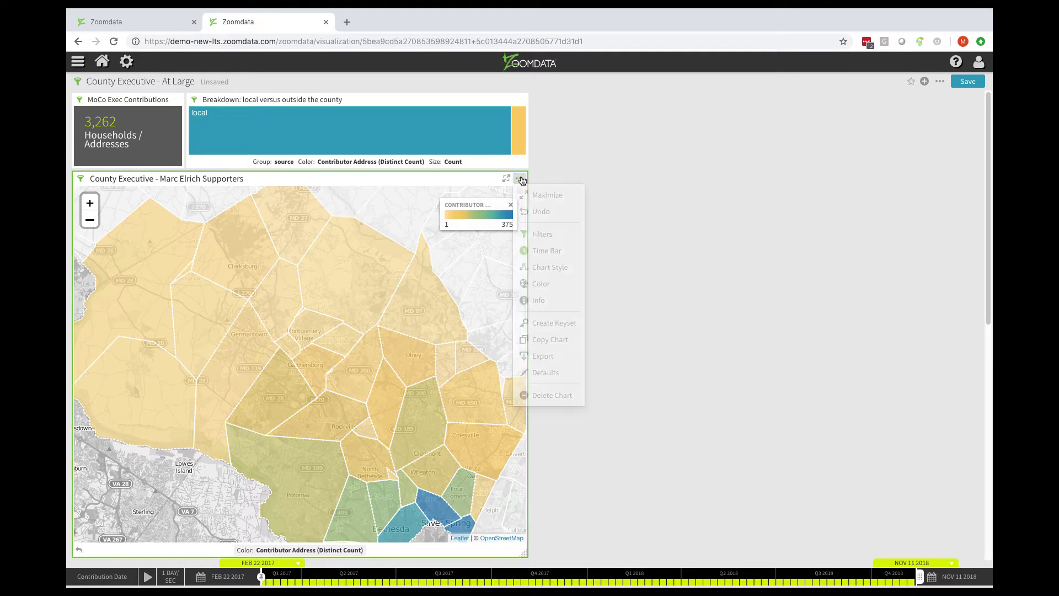
pyautogui.click(539, 301)
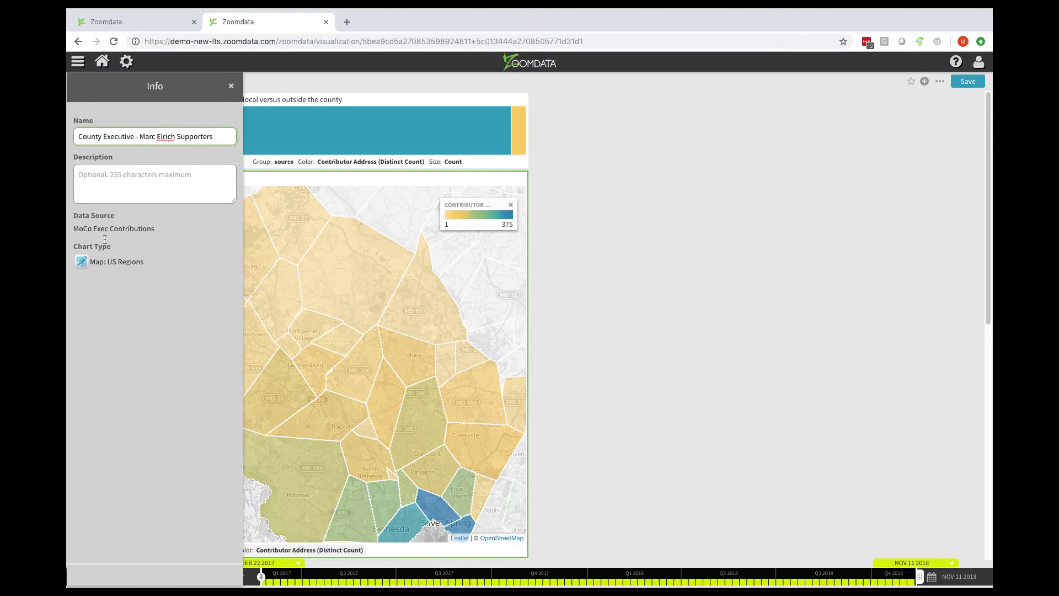
pyautogui.click(234, 88)
# Step: On the Demo MoCo Political Contributions tab, view and close the bar chart's Info panel
pyautogui.click(146, 22)
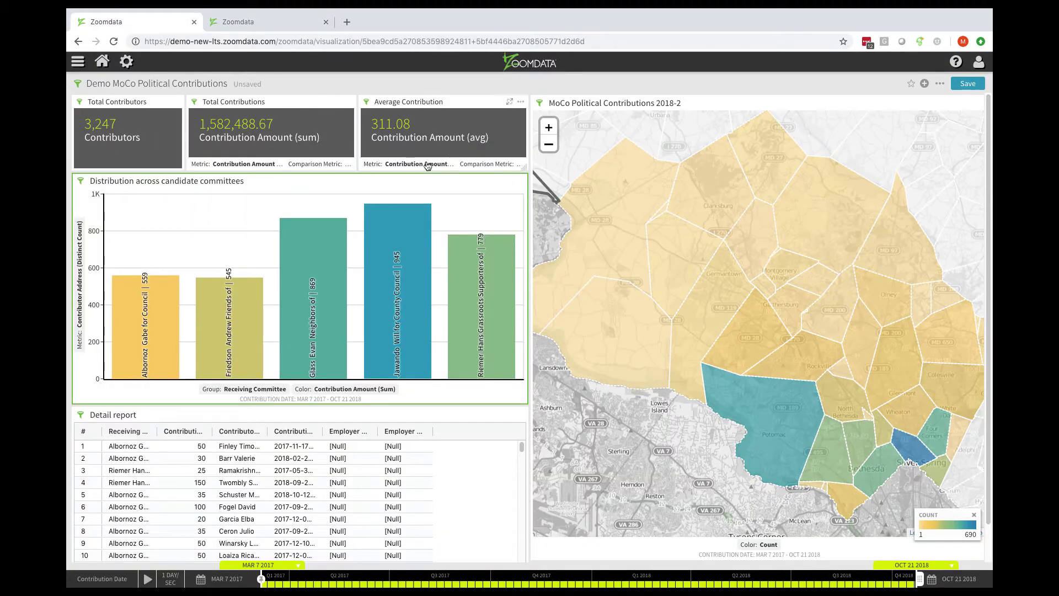
pyautogui.click(520, 181)
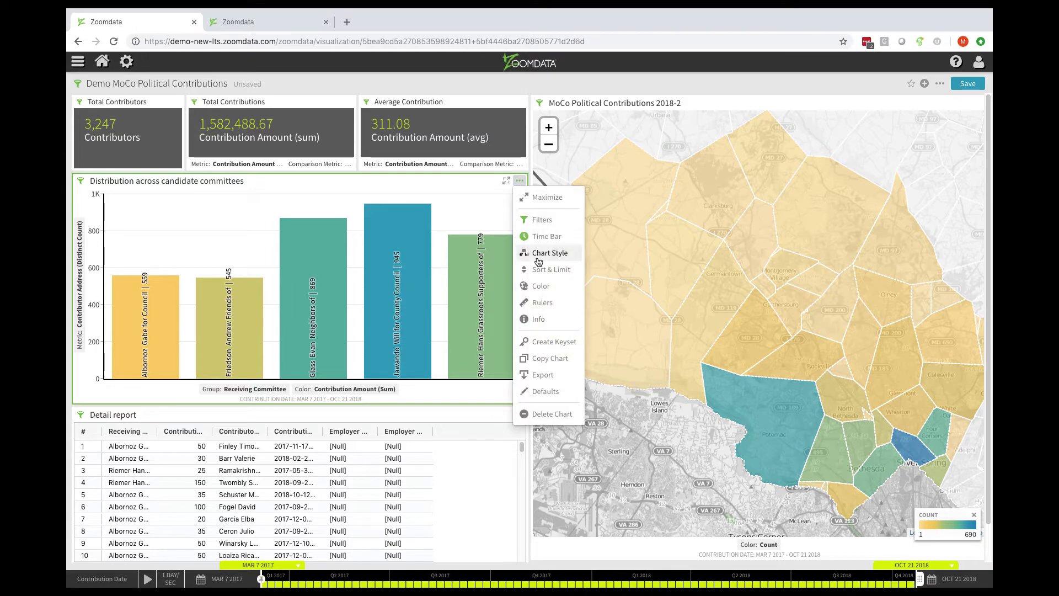
pyautogui.click(543, 320)
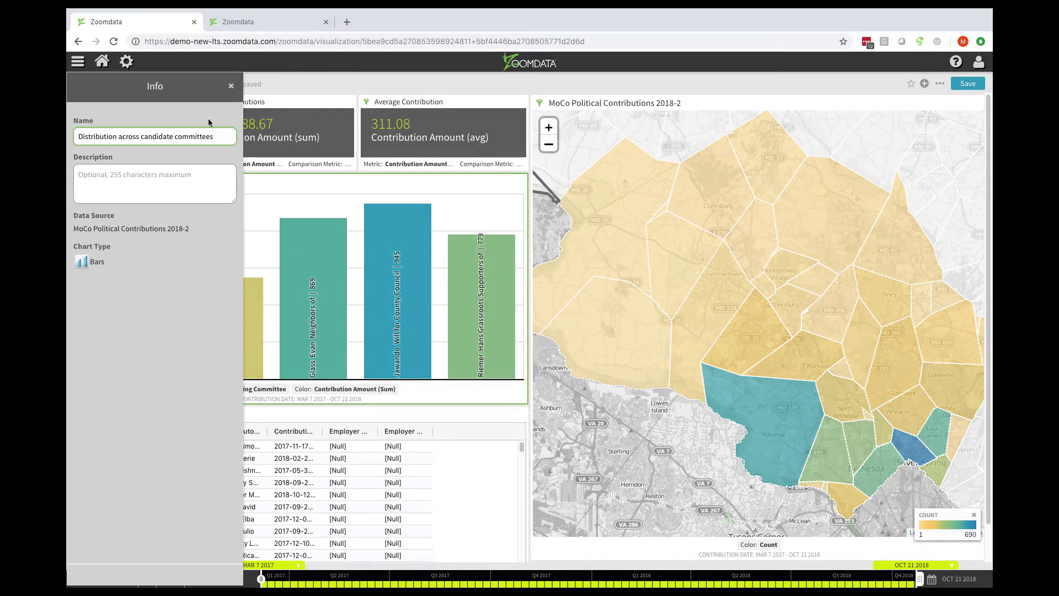
pyautogui.click(231, 86)
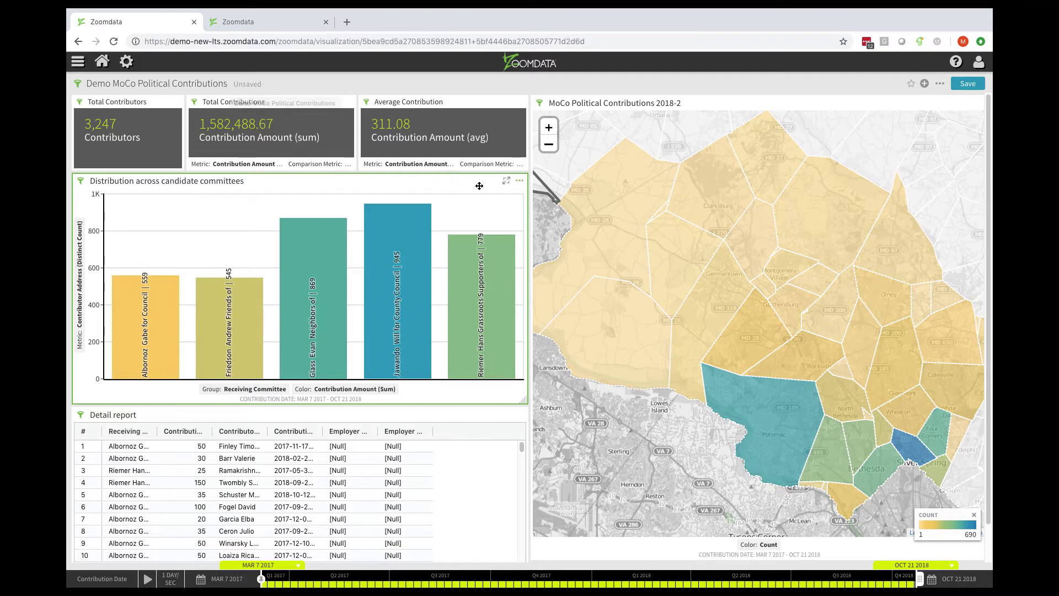
pyautogui.click(521, 182)
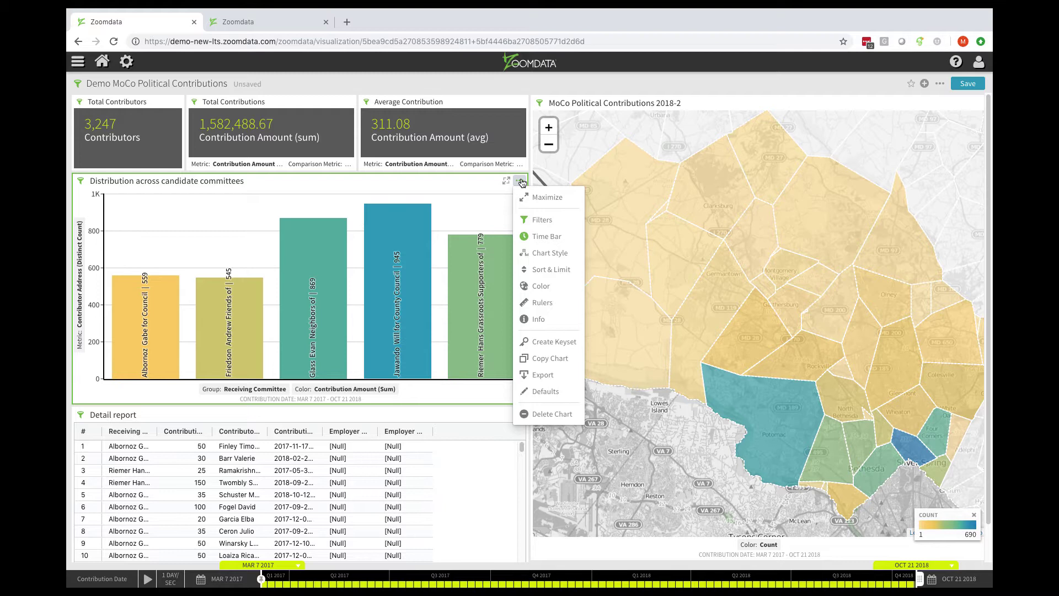
# Step: Dismiss the bar chart options and bring up actions for the first (Albornoz) committee bar
pyautogui.click(474, 182)
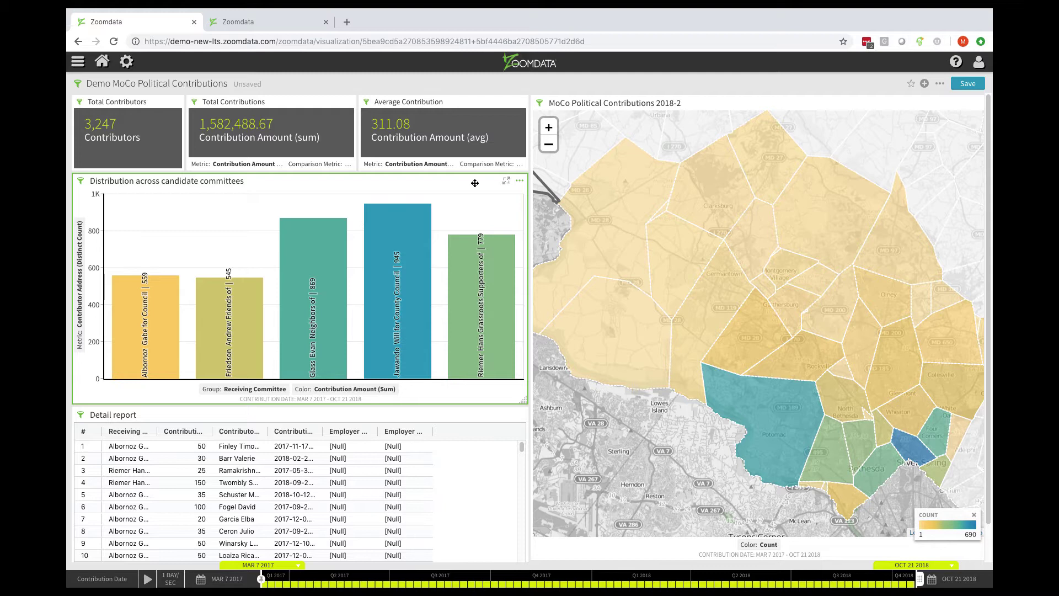
pyautogui.click(151, 374)
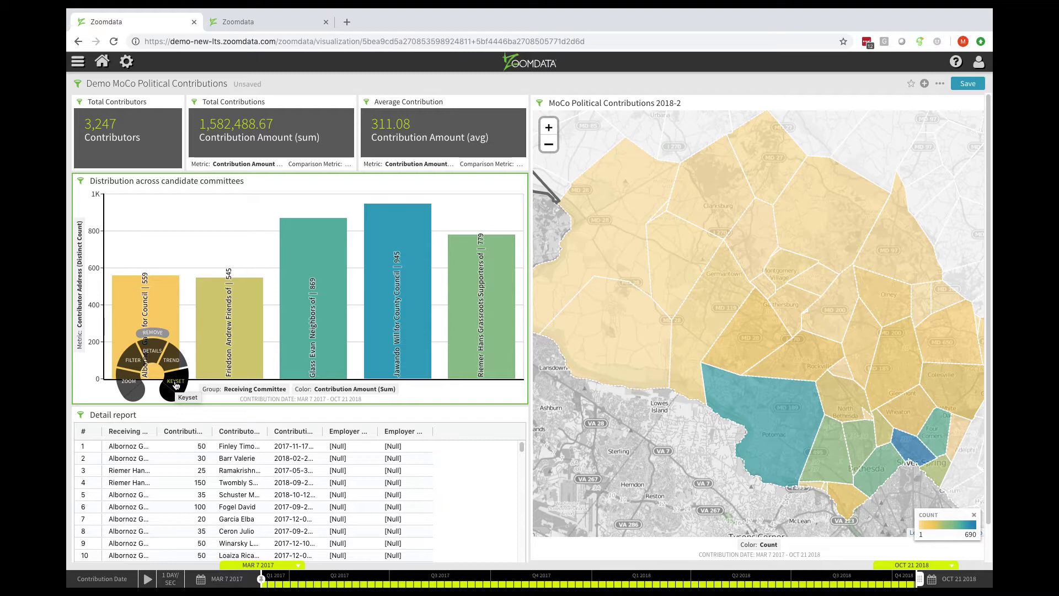
# Step: Save a keyset named 'Gabe' from the first committee bar, keyed on Contributor Address
pyautogui.click(175, 384)
pyautogui.click(499, 181)
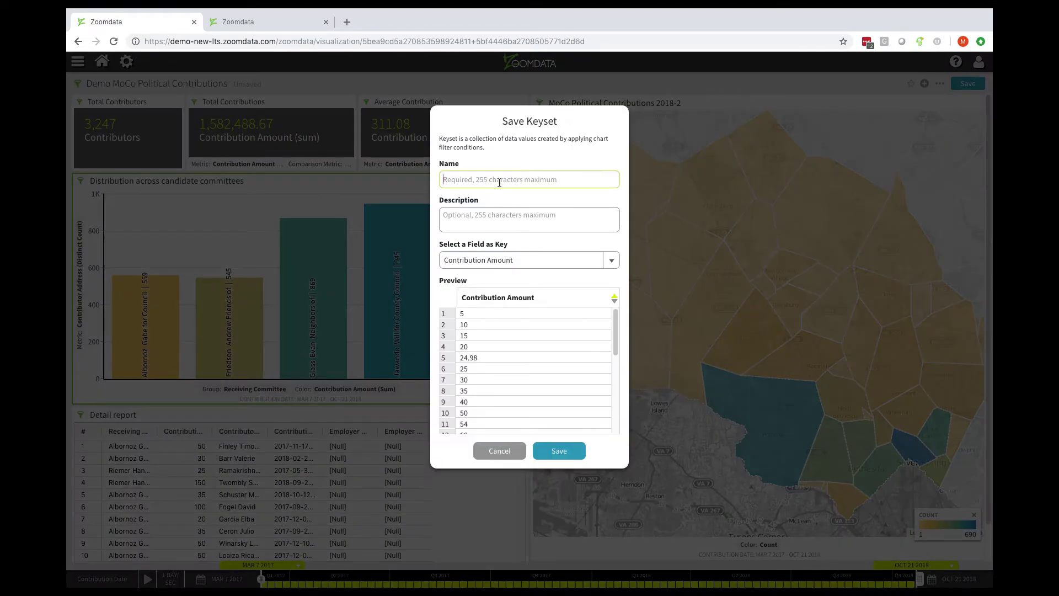
pyautogui.write('Gabe')
pyautogui.click(611, 260)
pyautogui.click(565, 345)
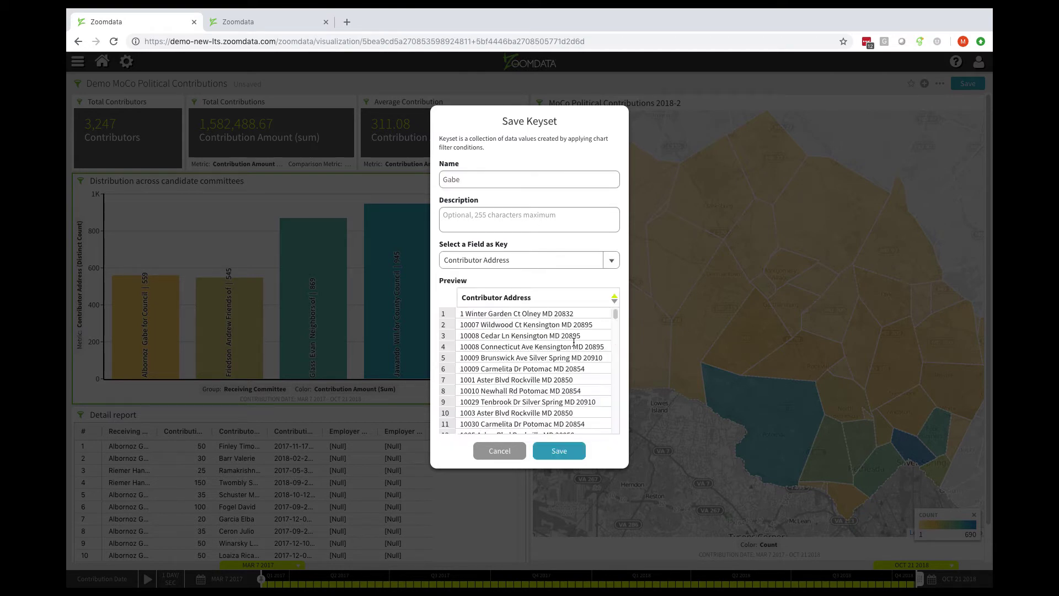
pyautogui.click(557, 452)
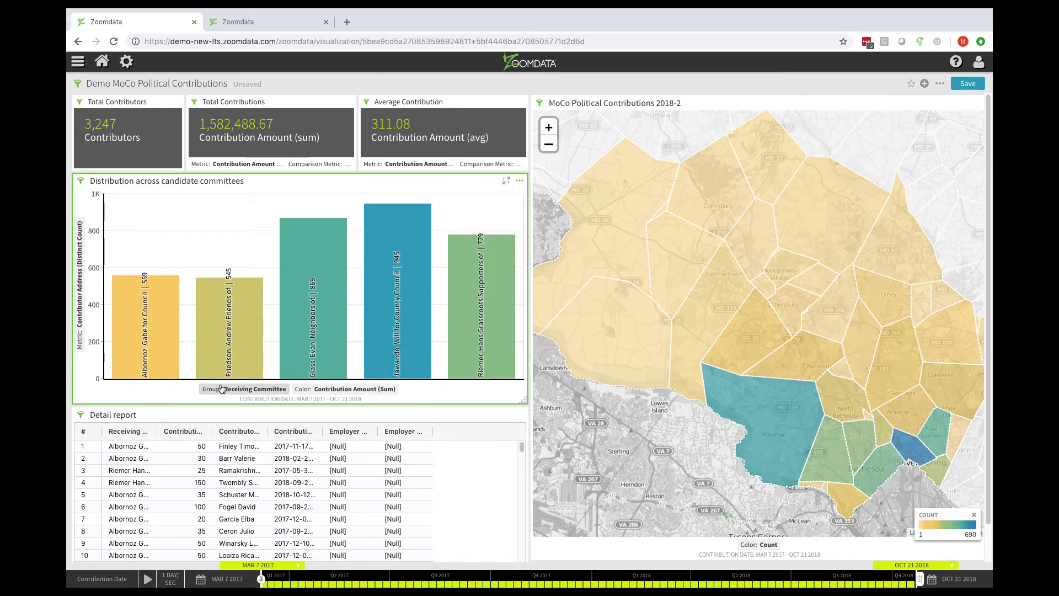
# Step: Save a keyset named 'Evan' from the third (Glass) committee bar, keyed on Contributor Address
pyautogui.click(339, 377)
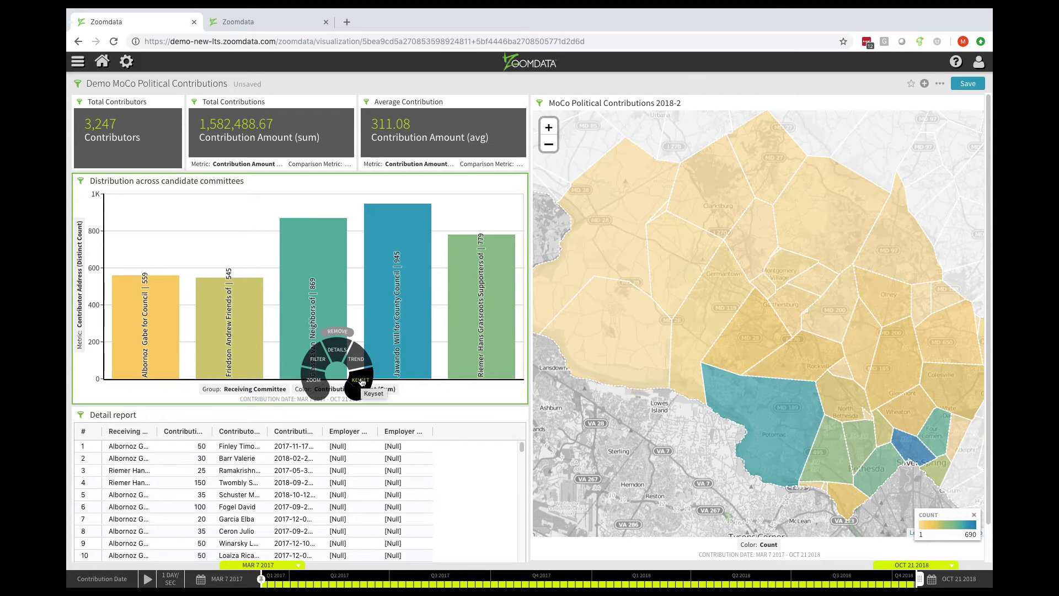
pyautogui.click(361, 382)
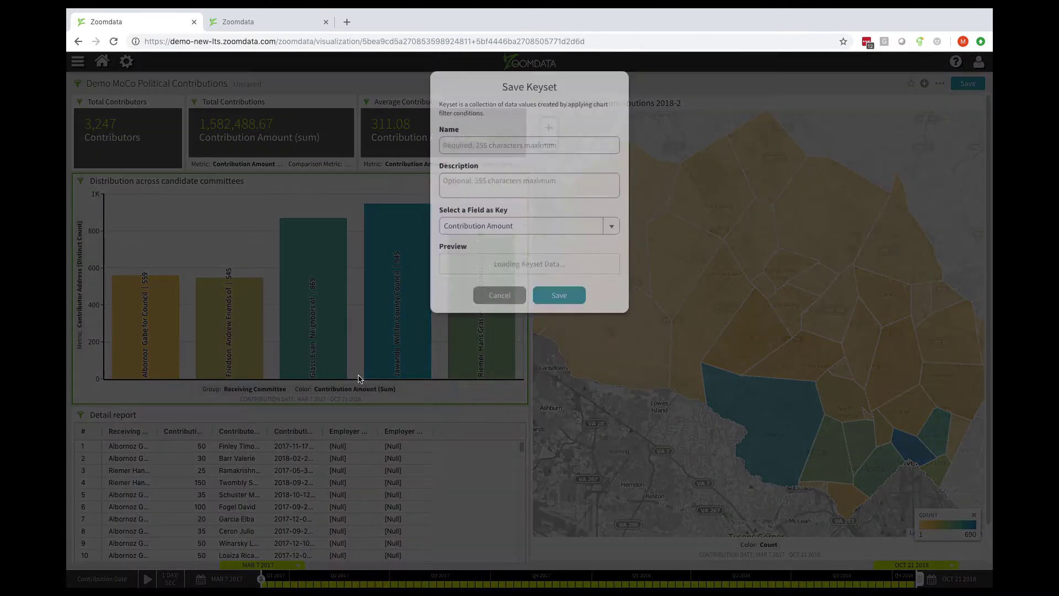
pyautogui.click(464, 176)
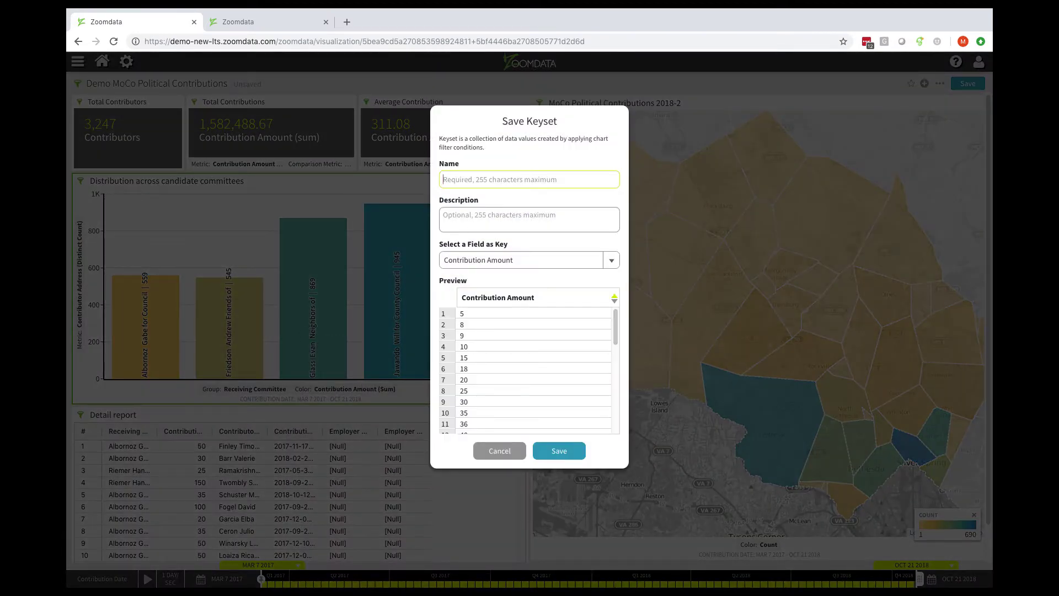
pyautogui.write('Evan')
pyautogui.click(564, 266)
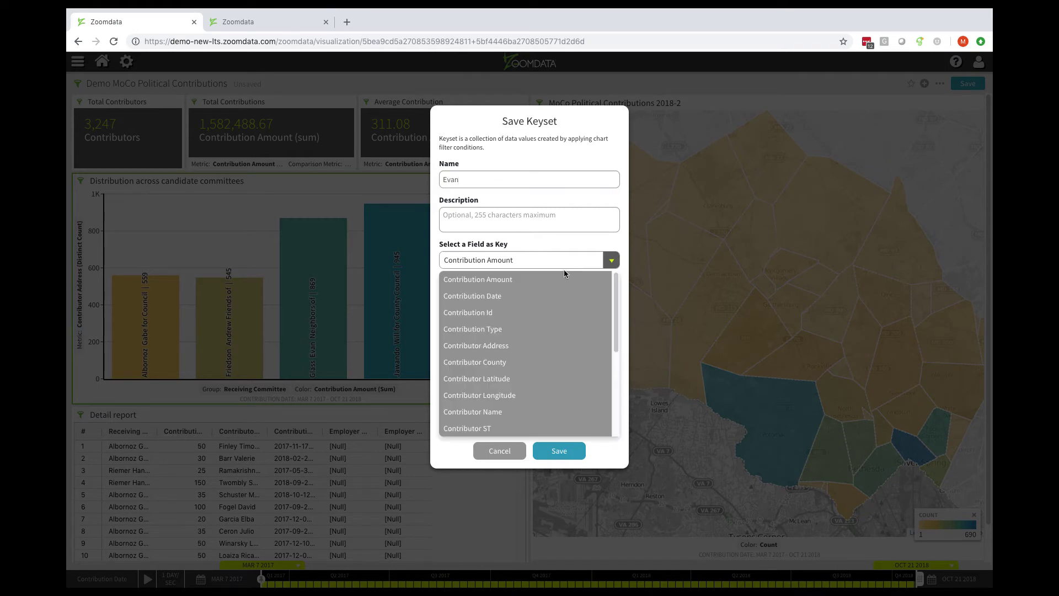
pyautogui.click(553, 345)
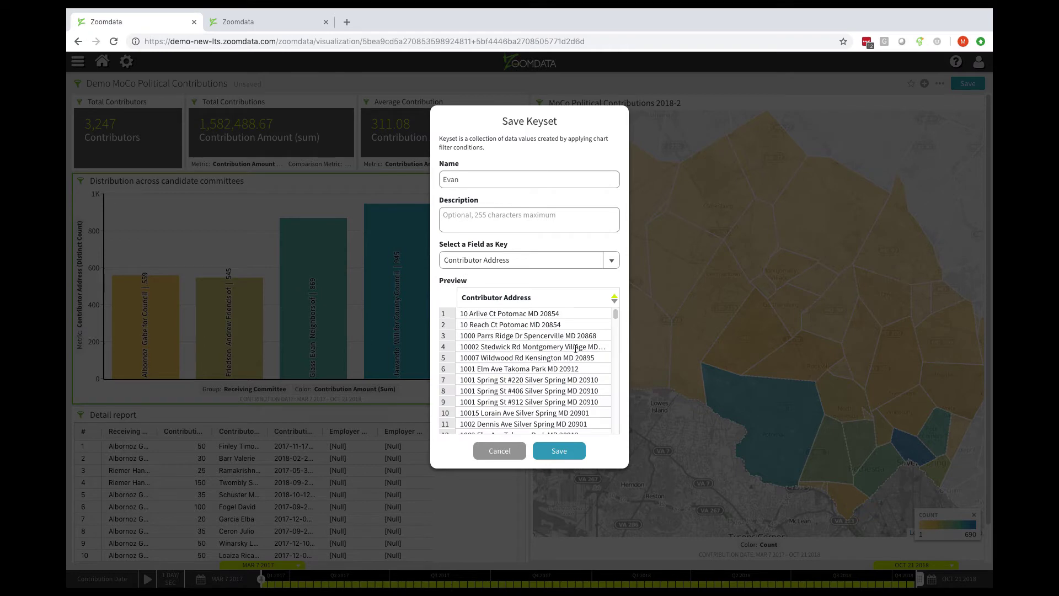
pyautogui.click(559, 453)
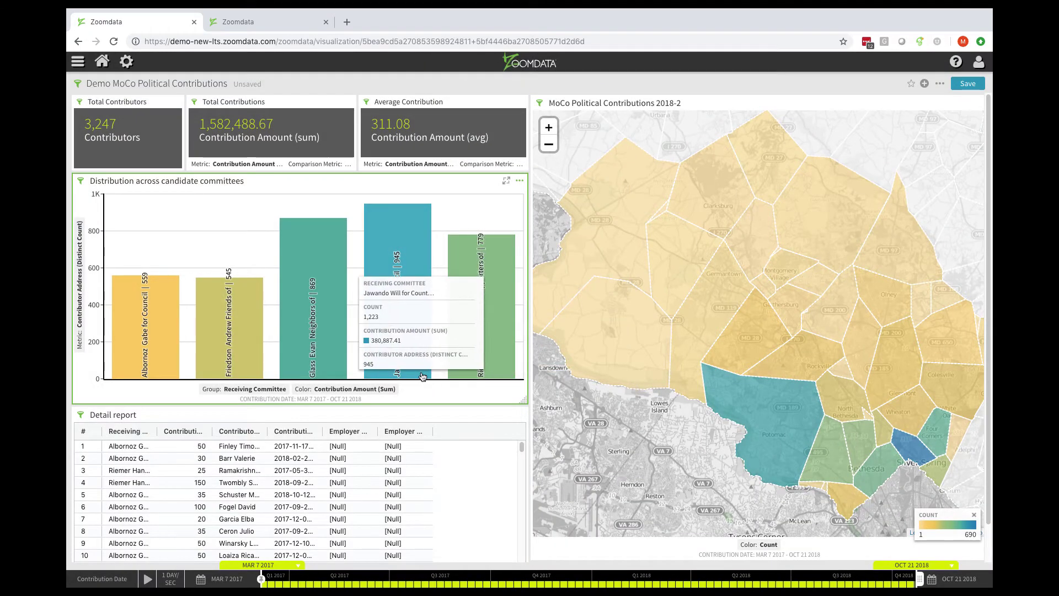
pyautogui.click(421, 370)
# Step: Save a keyset named 'Will' from the fourth committee bar, keyed on Contributor Address
pyautogui.click(432, 378)
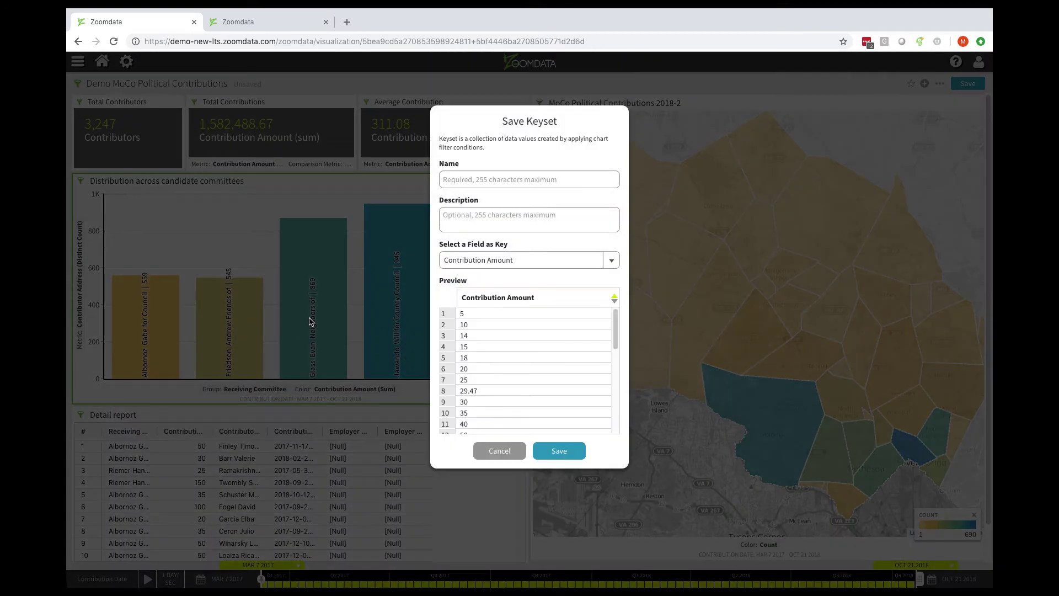
pyautogui.click(473, 180)
pyautogui.write('Will')
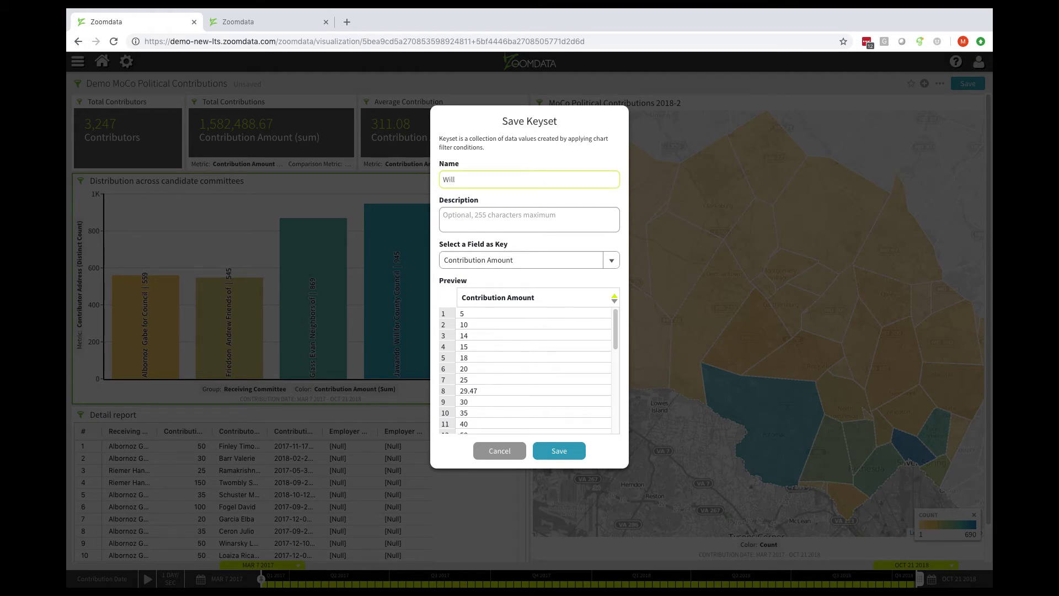
pyautogui.click(611, 260)
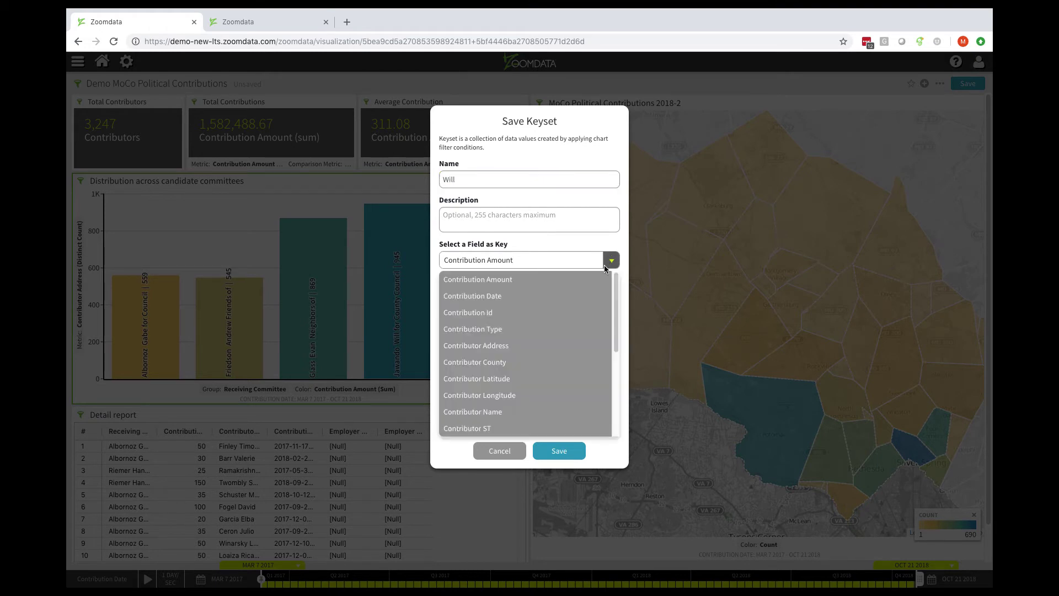
pyautogui.click(570, 344)
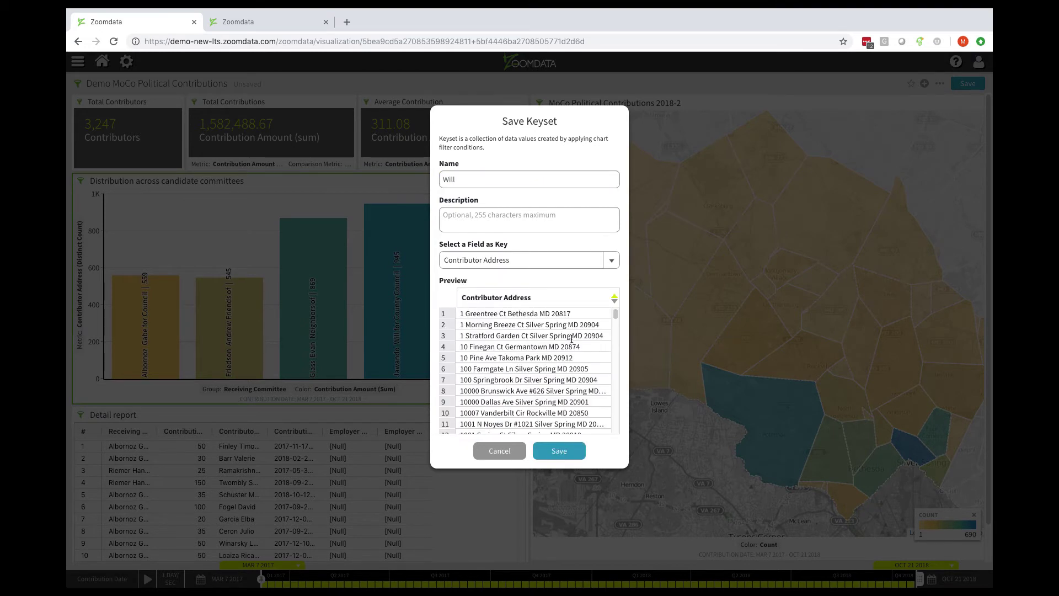
pyautogui.click(557, 450)
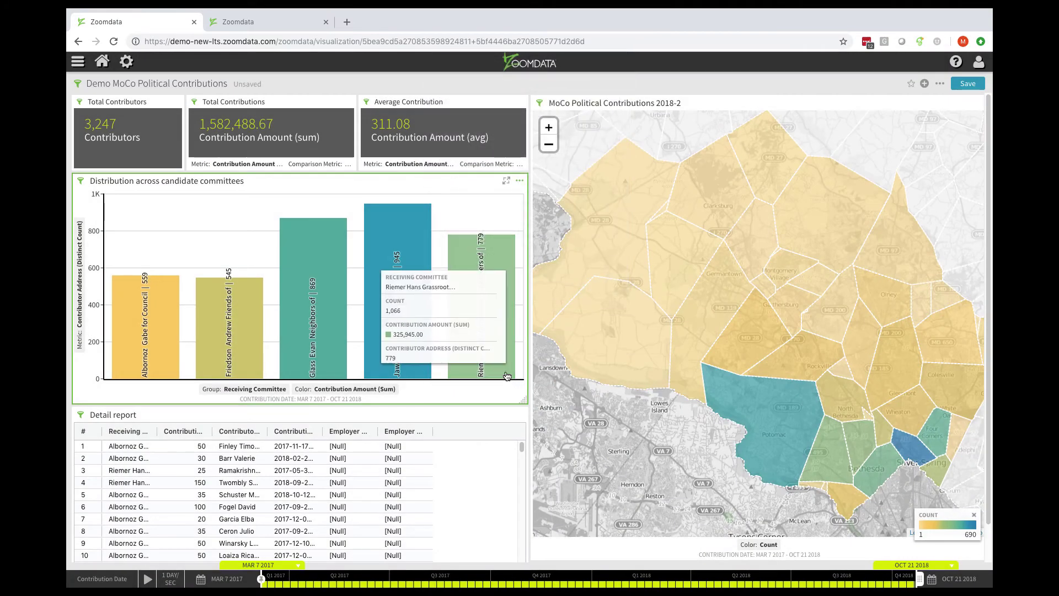
# Step: Save a keyset named 'Hans' from the Riemer committee bar, keyed on Contributor Address
pyautogui.click(506, 376)
pyautogui.click(525, 380)
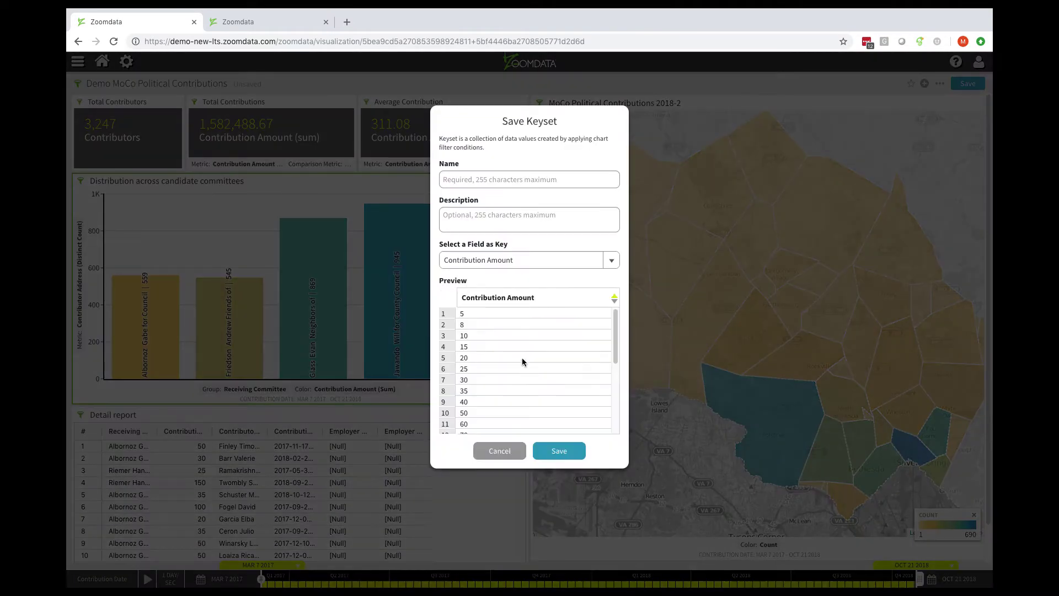
pyautogui.click(476, 178)
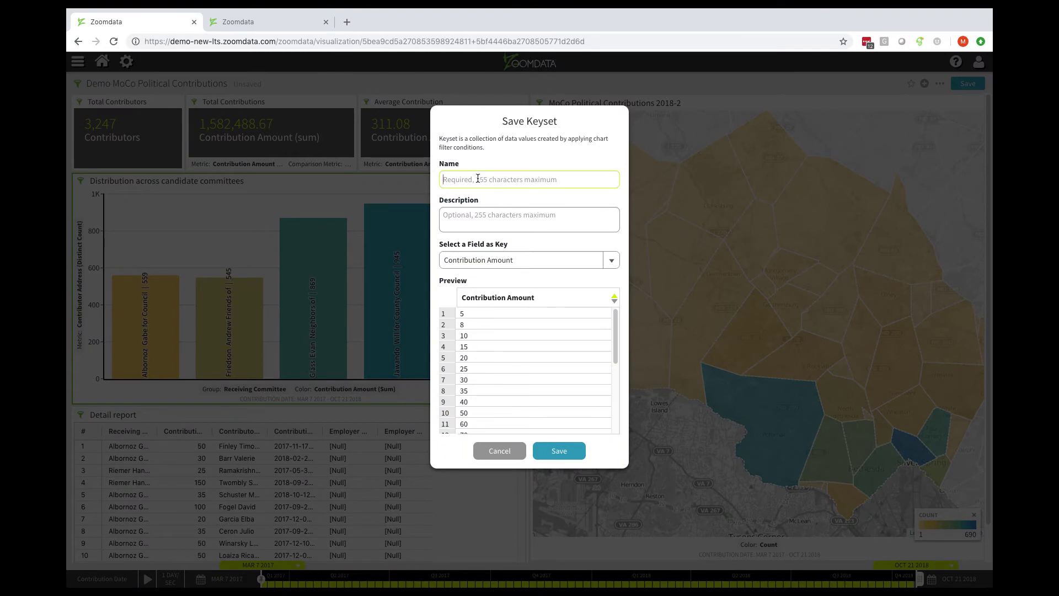
pyautogui.write('Hans')
pyautogui.click(584, 267)
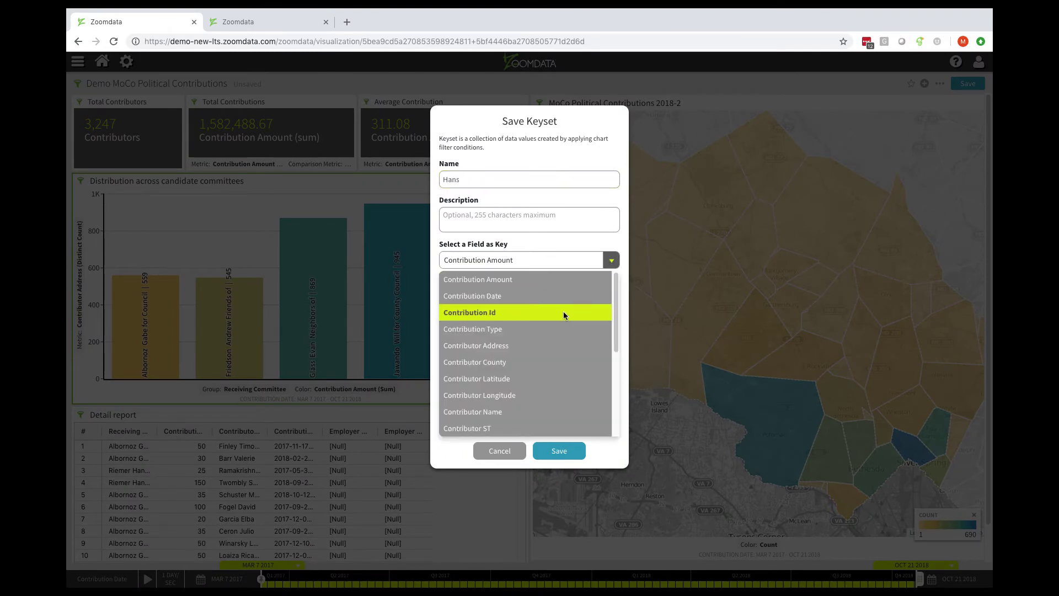
pyautogui.click(558, 344)
pyautogui.click(557, 449)
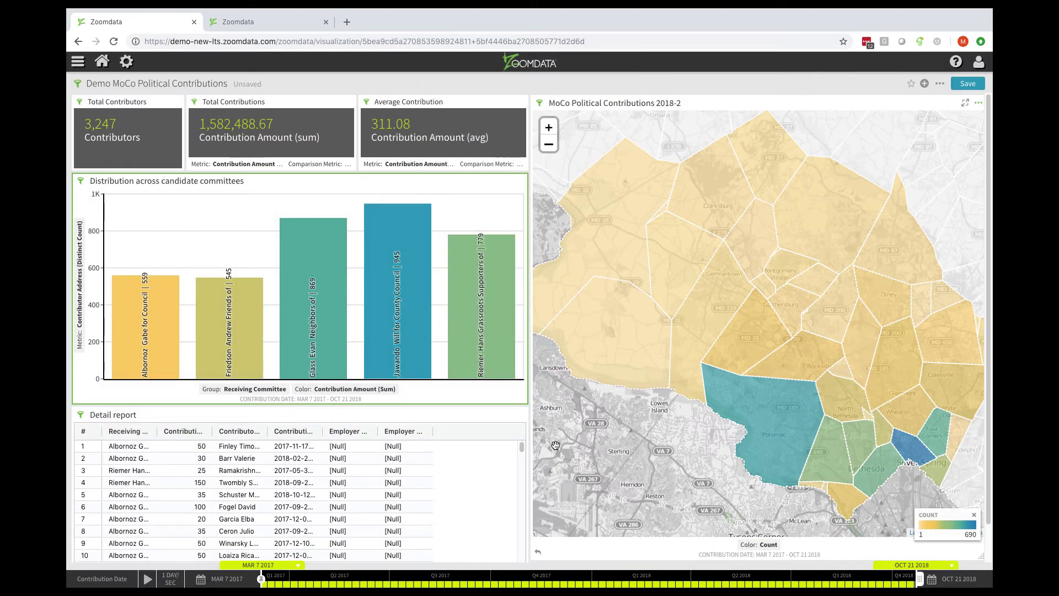
# Step: On the County Executive - At Large dashboard, arrange the Riemer, Glass, Jawando and Albornoz maps in a 2×2 grid
pyautogui.click(278, 24)
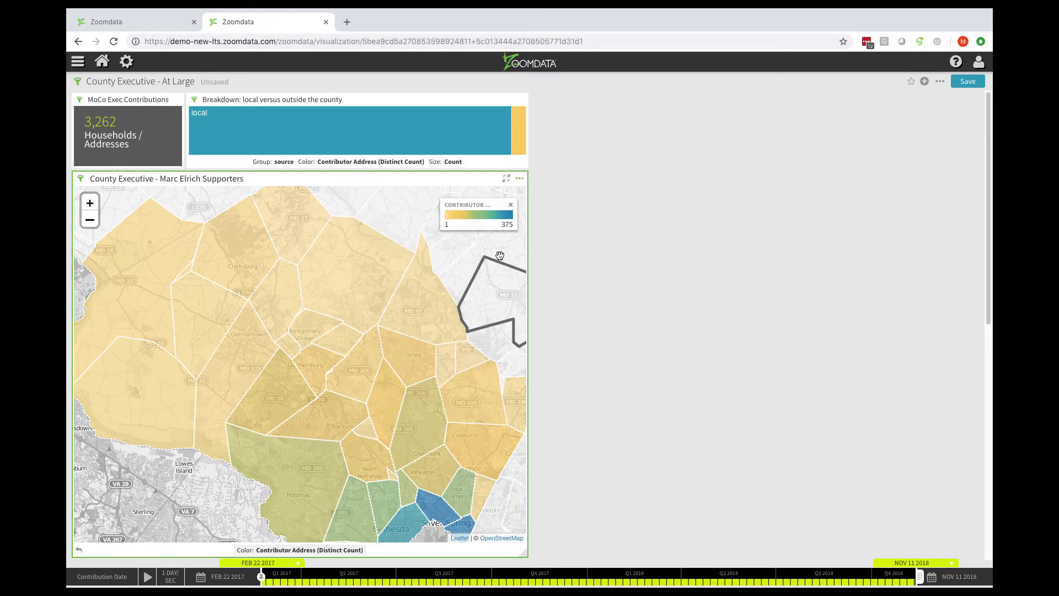
pyautogui.click(521, 180)
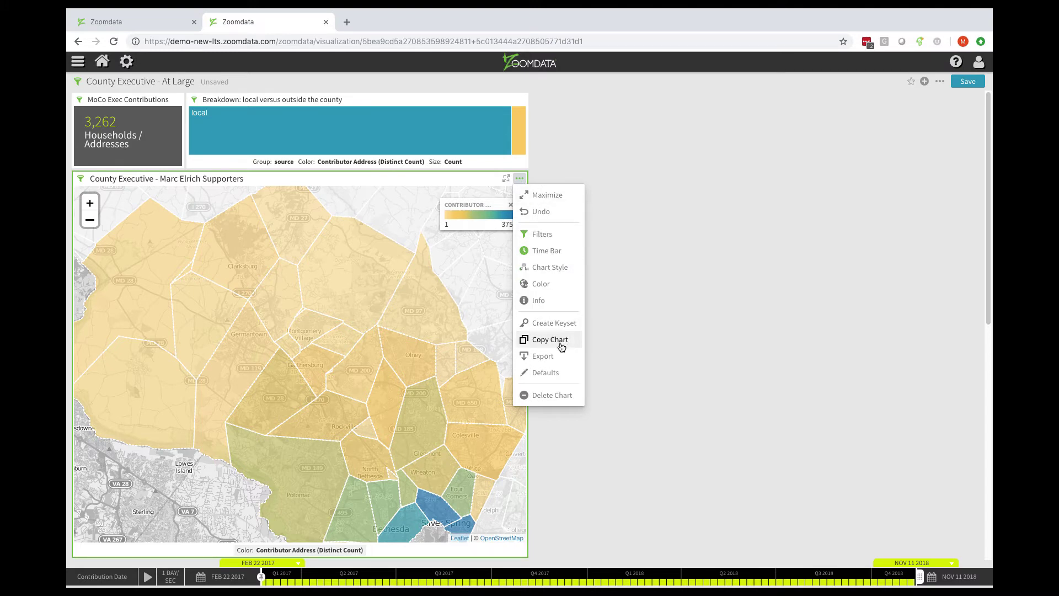
pyautogui.click(626, 328)
pyautogui.scroll(-6, 630, 327)
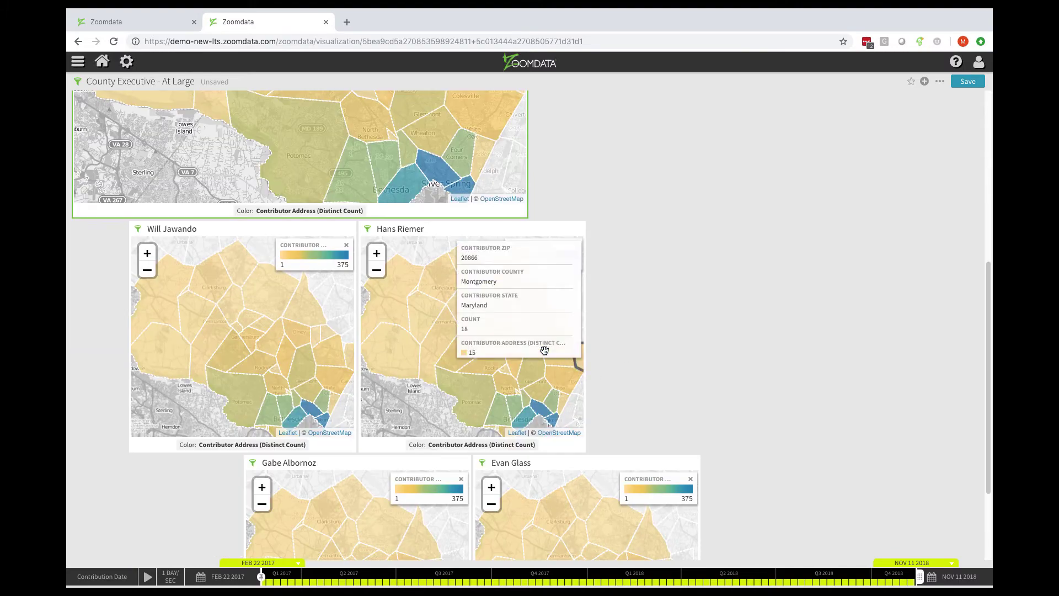
pyautogui.moveTo(464, 229); pyautogui.dragTo(624, 84)
pyautogui.scroll(-2, 603, 350)
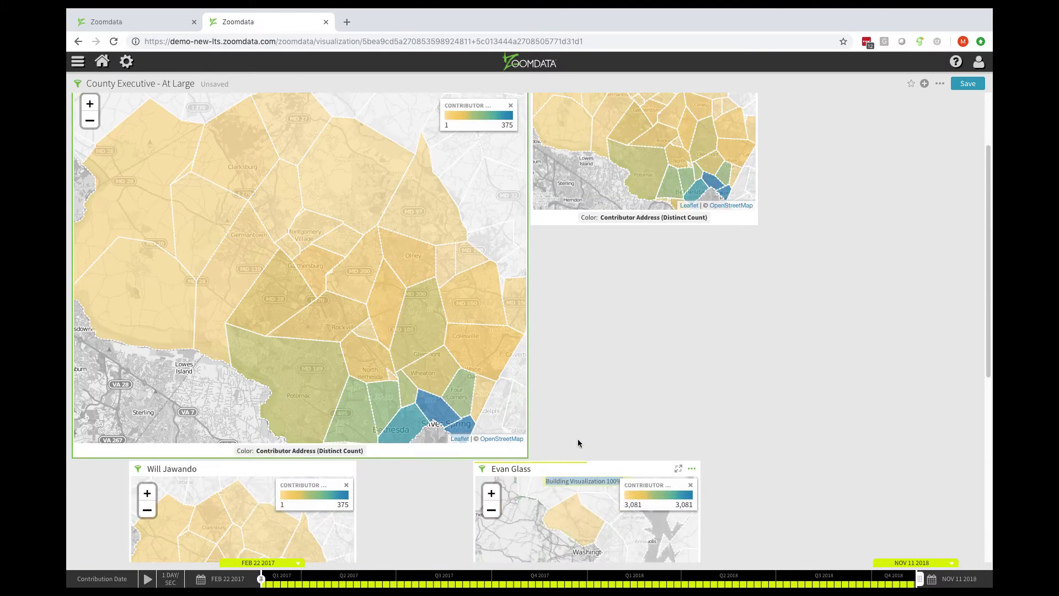
pyautogui.moveTo(586, 467); pyautogui.dragTo(642, 241)
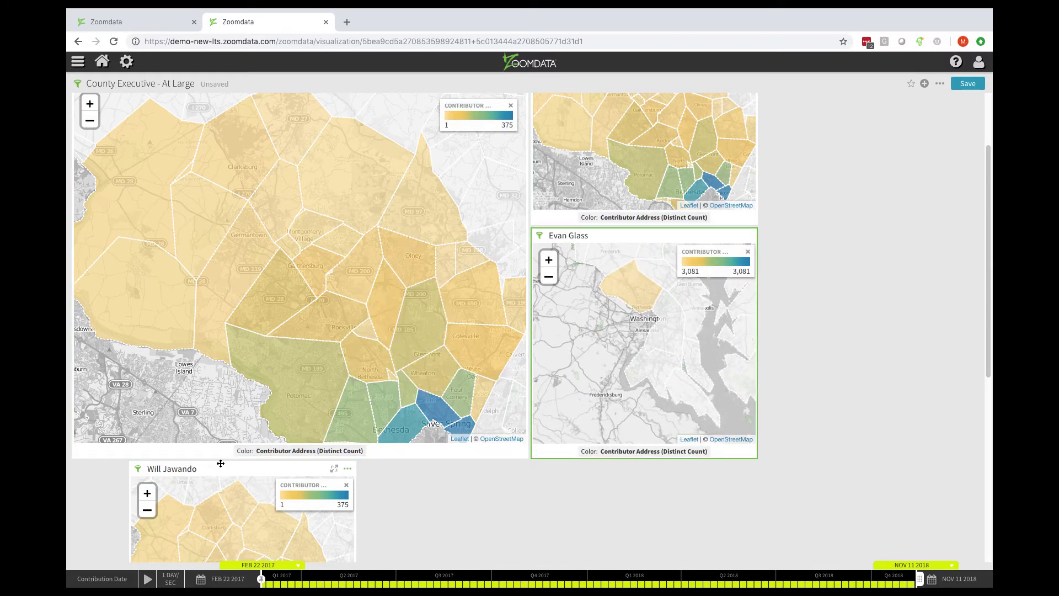
pyautogui.moveTo(221, 460); pyautogui.dragTo(855, 139)
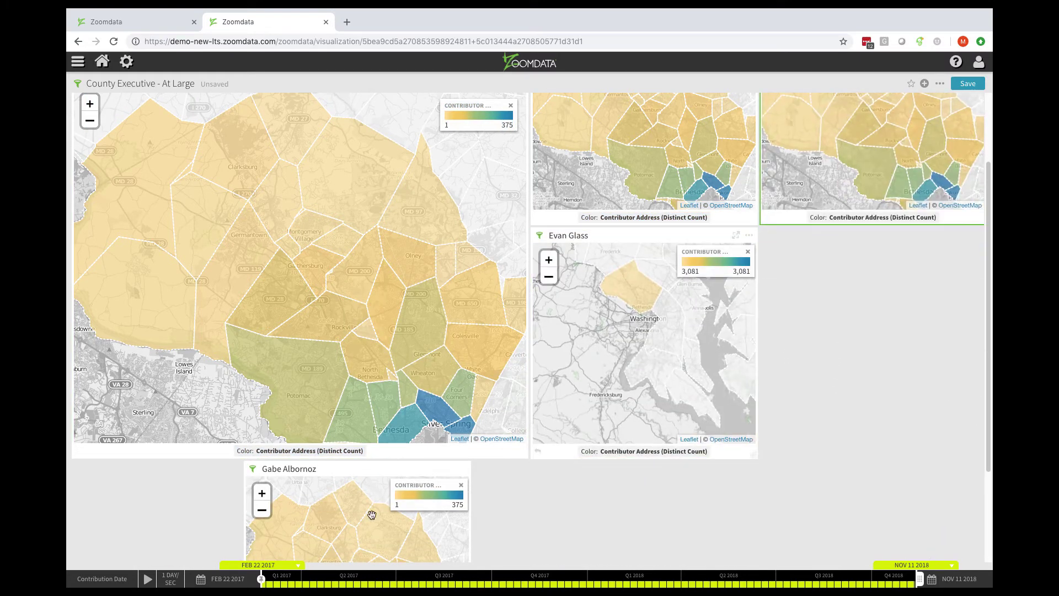
pyautogui.moveTo(354, 475); pyautogui.dragTo(837, 373)
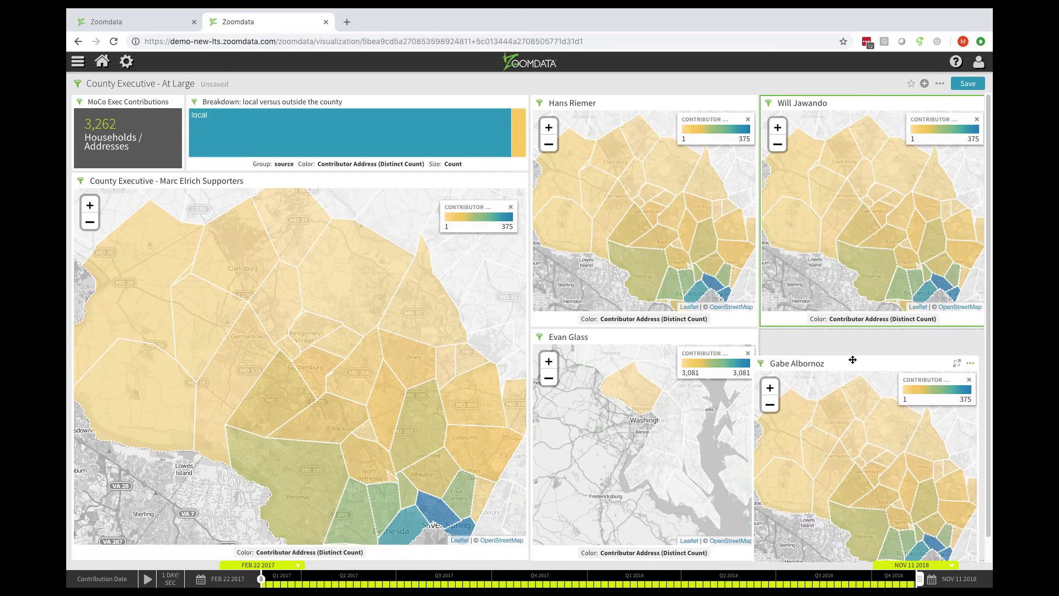
# Step: Zoom in and recentre the Evan Glass map on Montgomery County
pyautogui.click(548, 359)
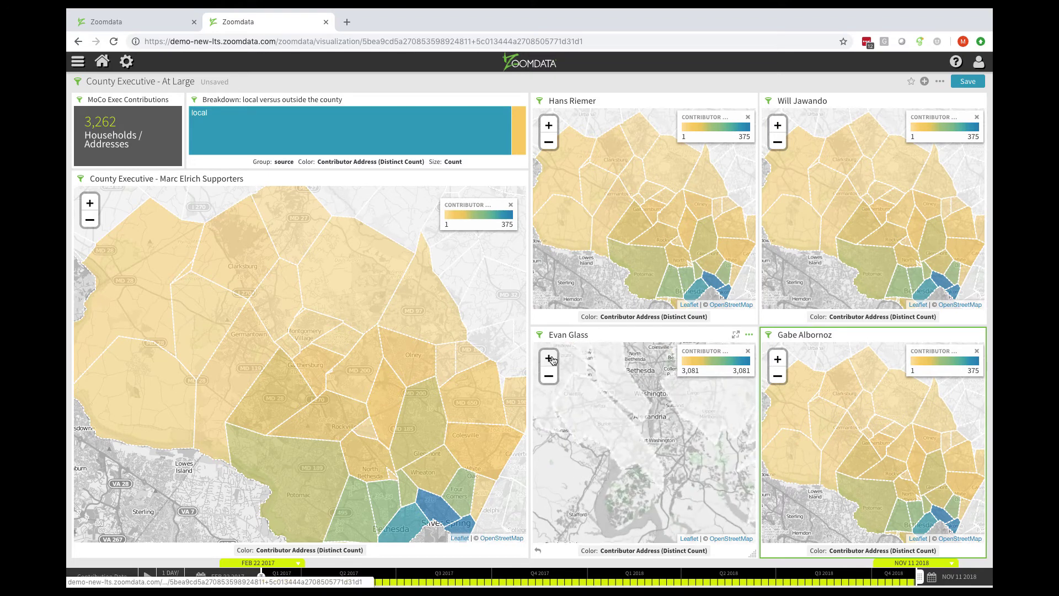
pyautogui.moveTo(642, 394); pyautogui.dragTo(654, 518)
pyautogui.click(635, 463)
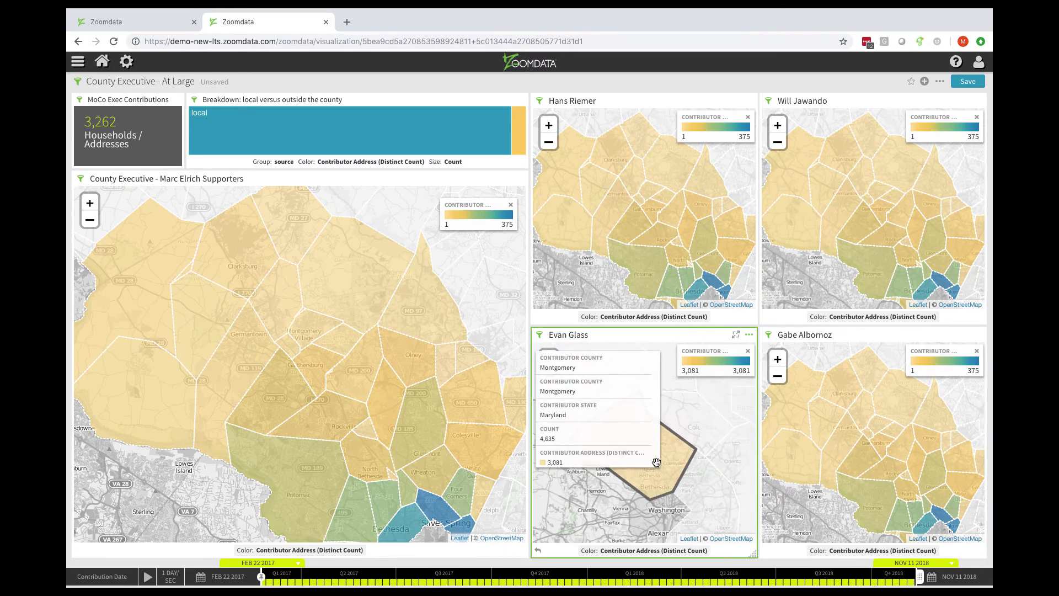
pyautogui.click(549, 359)
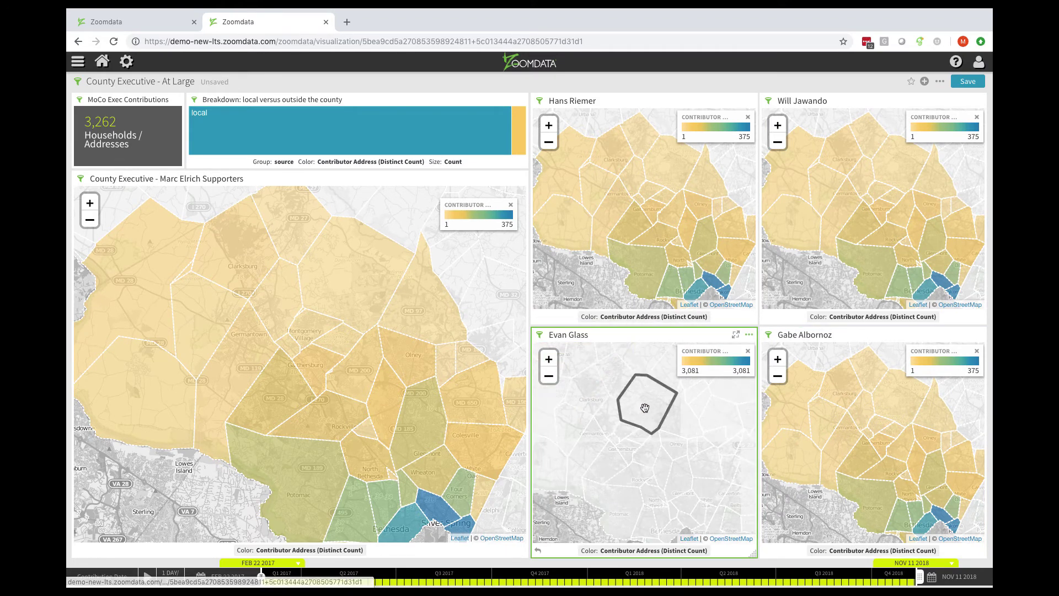
pyautogui.moveTo(645, 401)
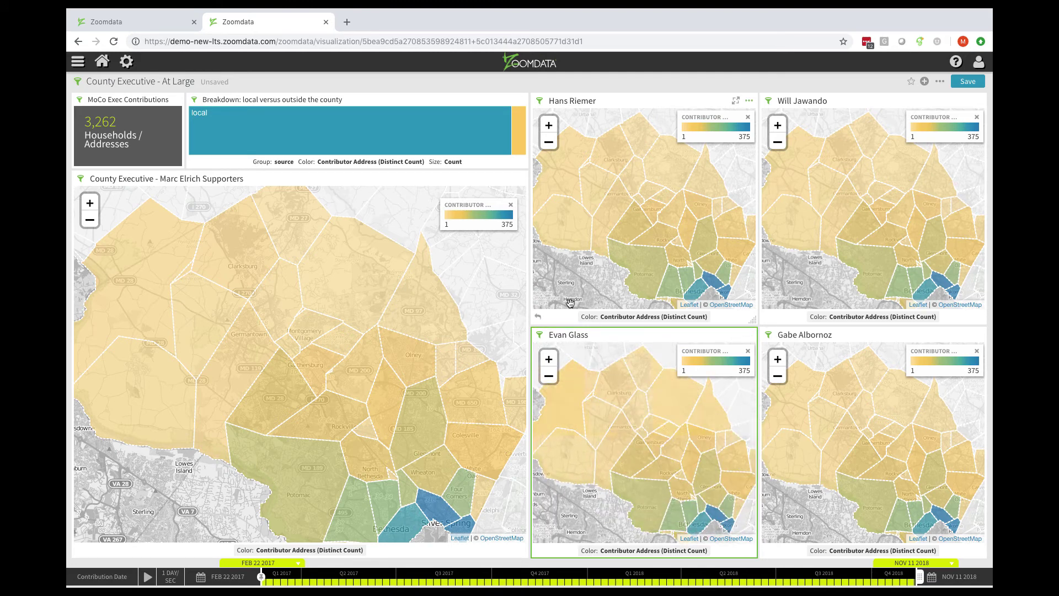
pyautogui.moveTo(685, 148)
# Step: Add a Contributor Address filter to the Hans Riemer map using the Hans keyset
pyautogui.click(541, 101)
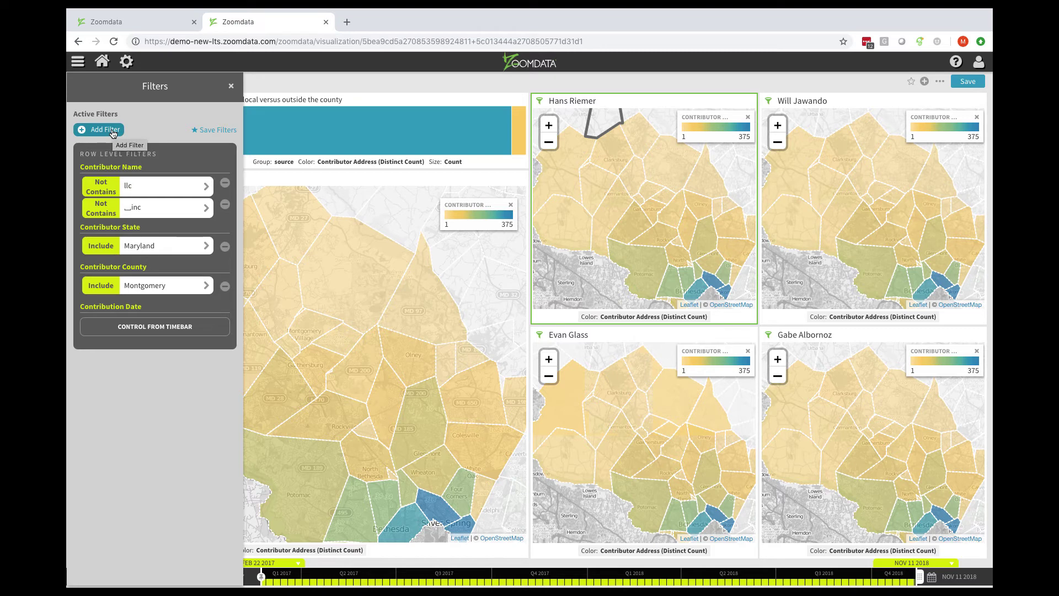
pyautogui.click(113, 132)
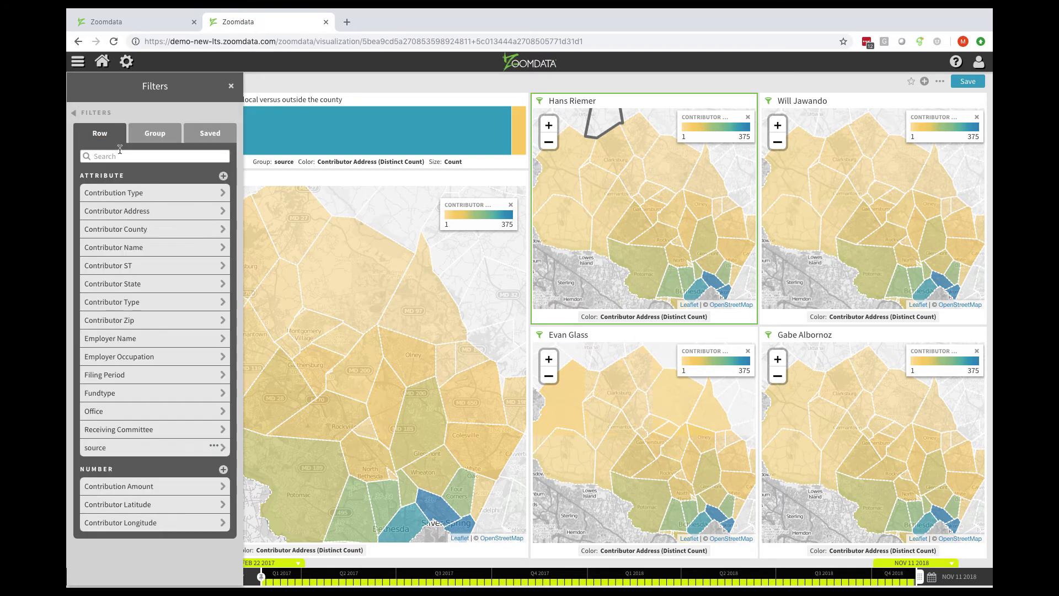
pyautogui.click(126, 212)
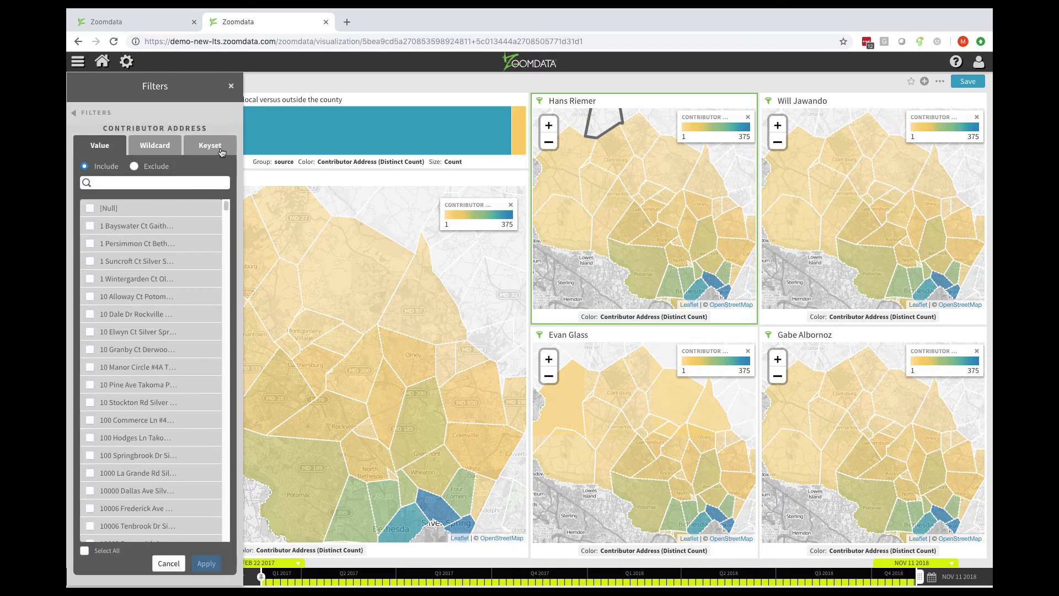
pyautogui.click(220, 150)
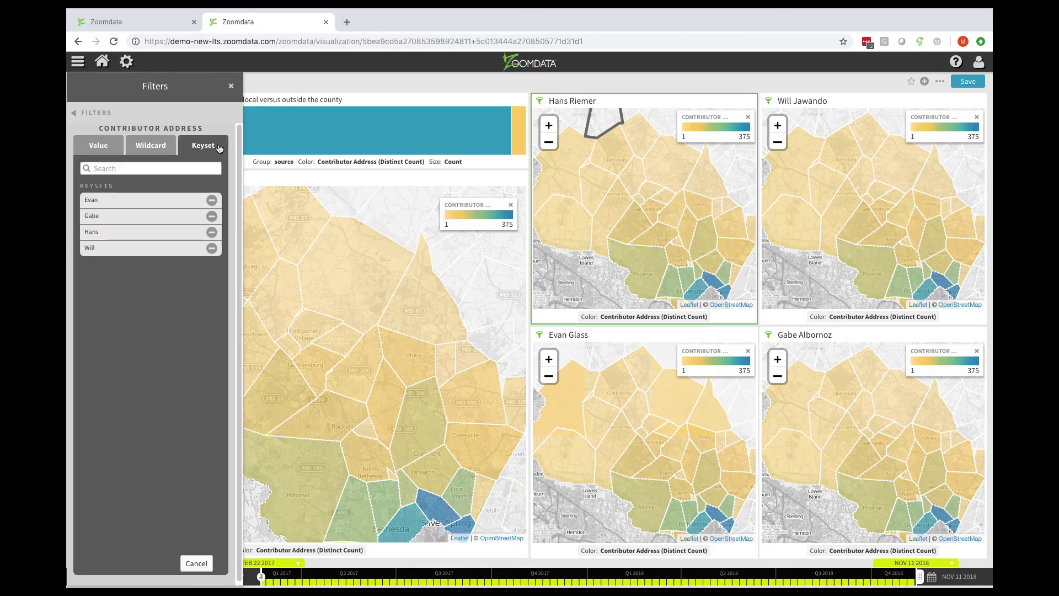
pyautogui.moveTo(93, 237)
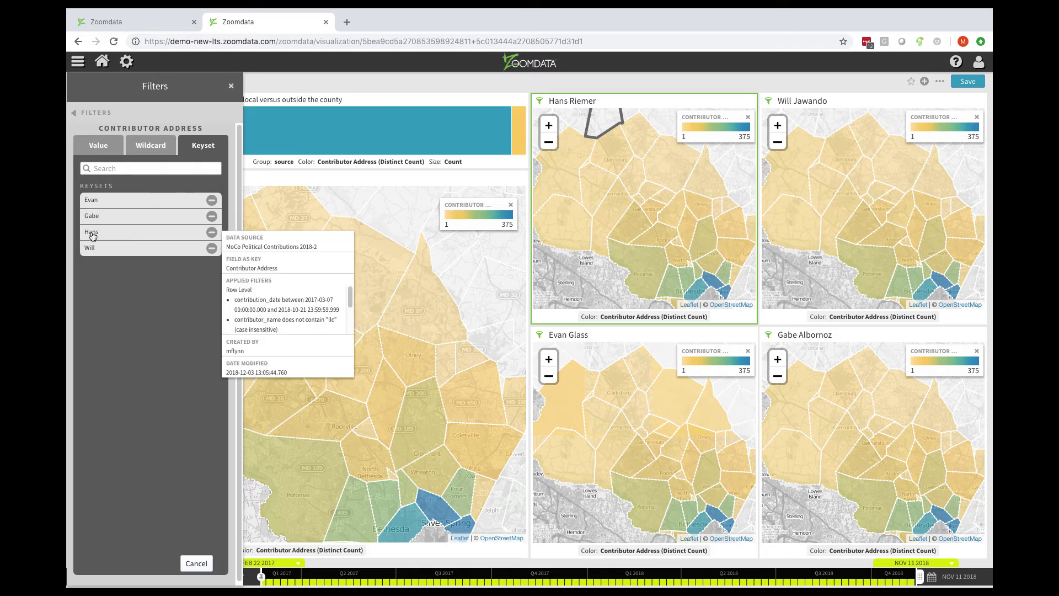
pyautogui.click(92, 233)
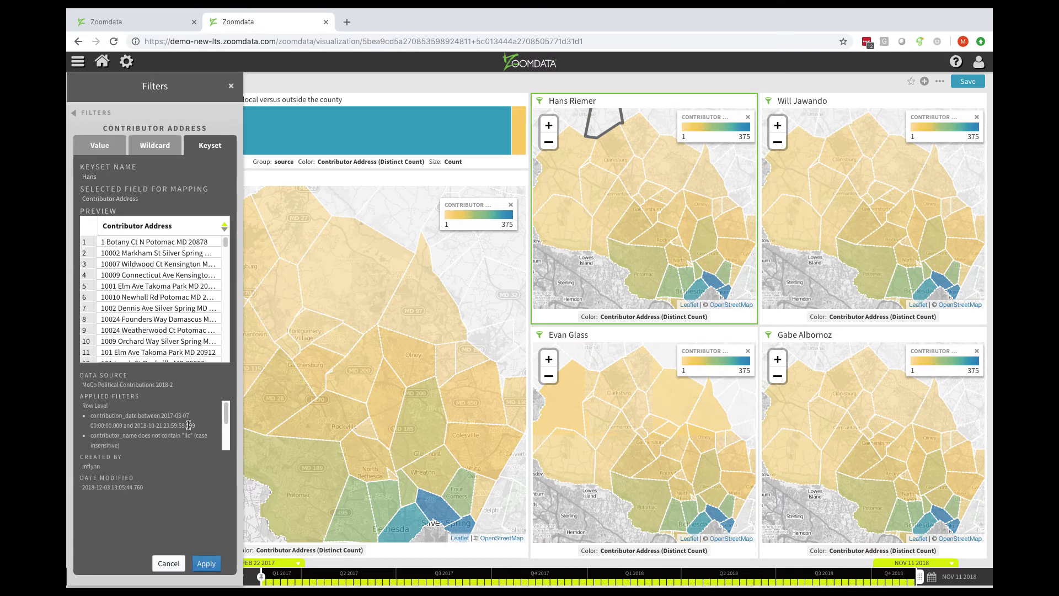
pyautogui.click(207, 565)
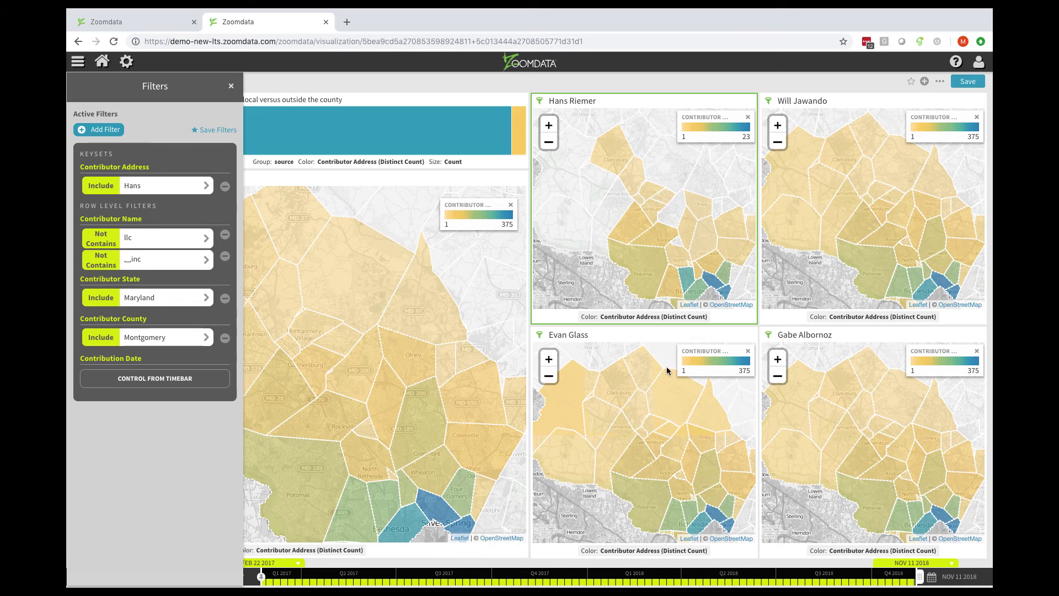
# Step: Filter the Will Jawando map's Contributor Address by the Will keyset
pyautogui.click(769, 104)
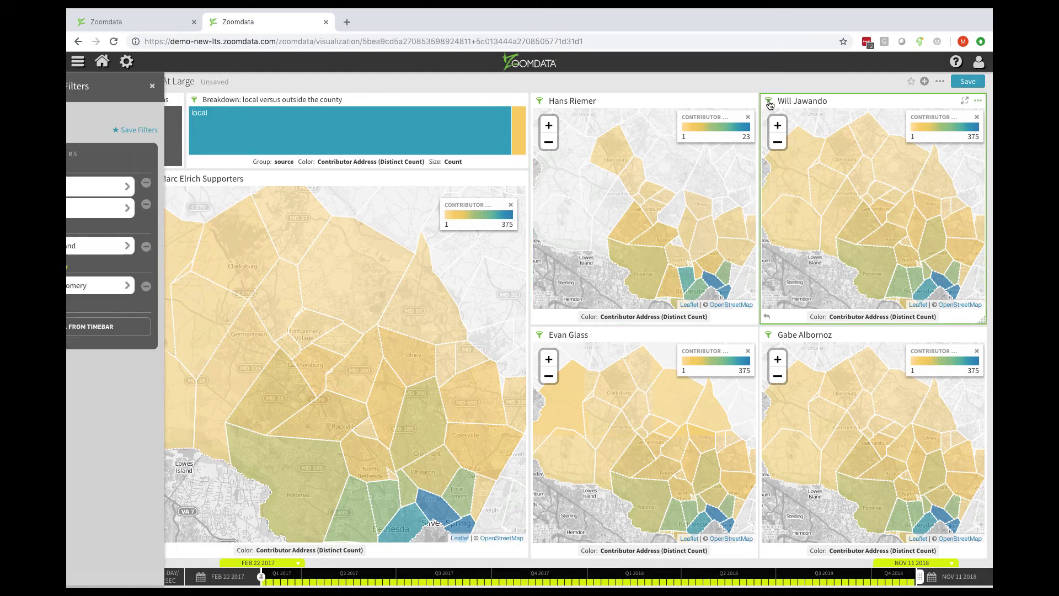
pyautogui.click(98, 130)
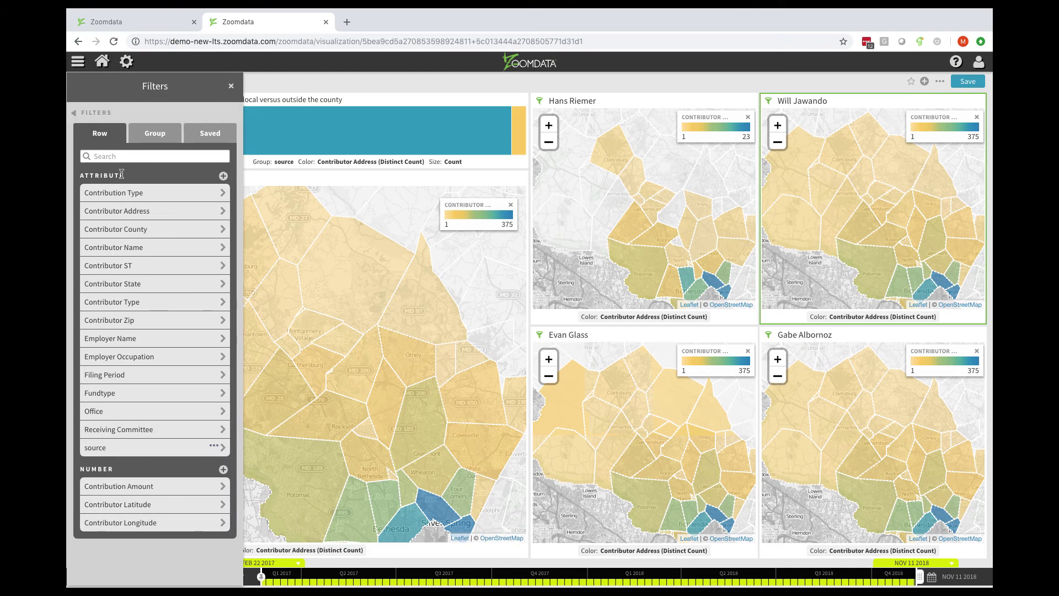
pyautogui.click(127, 214)
pyautogui.click(203, 147)
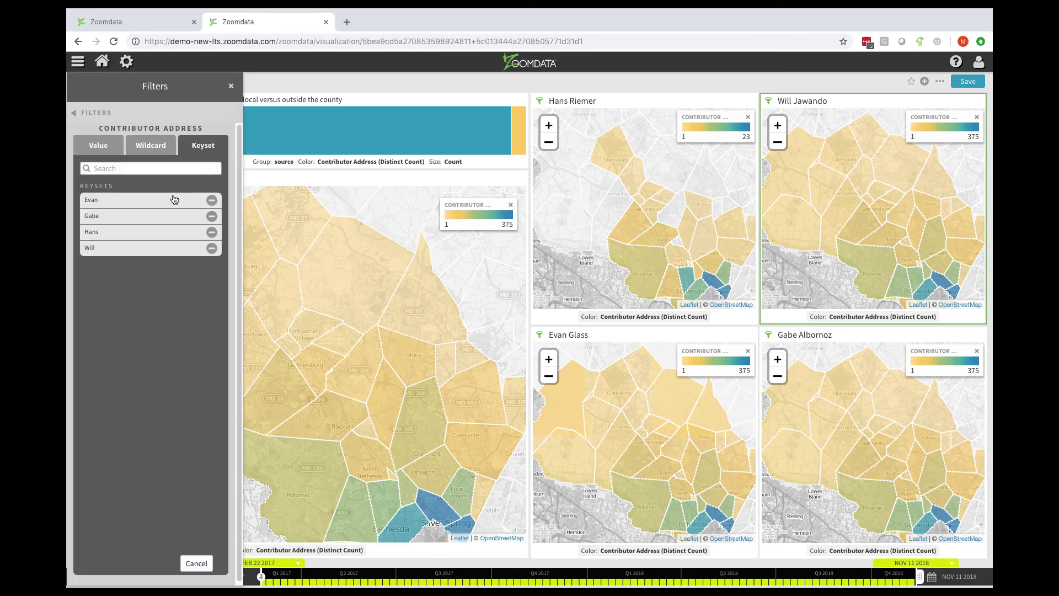
pyautogui.click(107, 231)
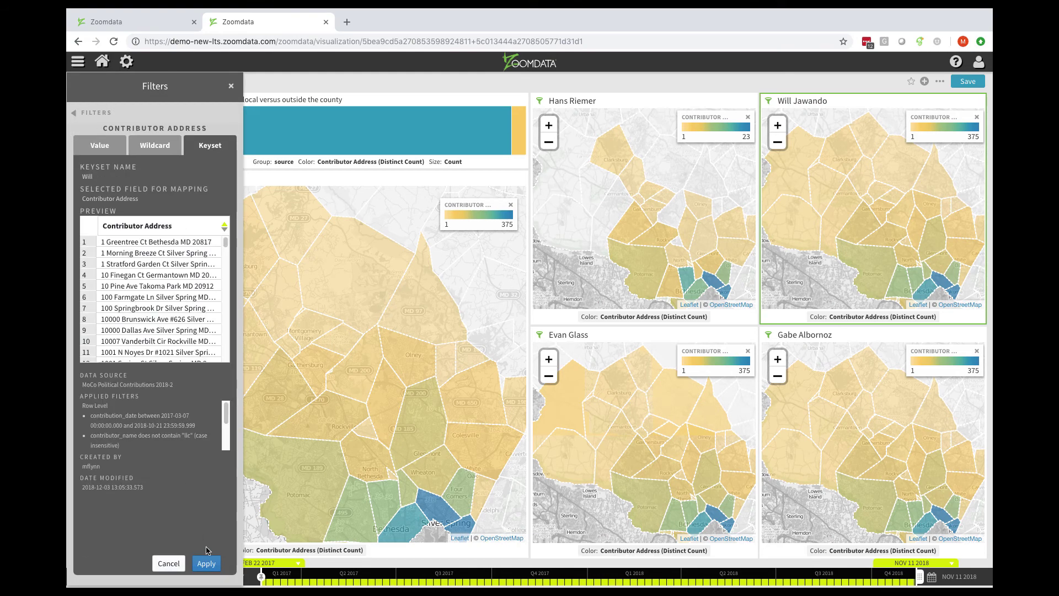
pyautogui.click(206, 564)
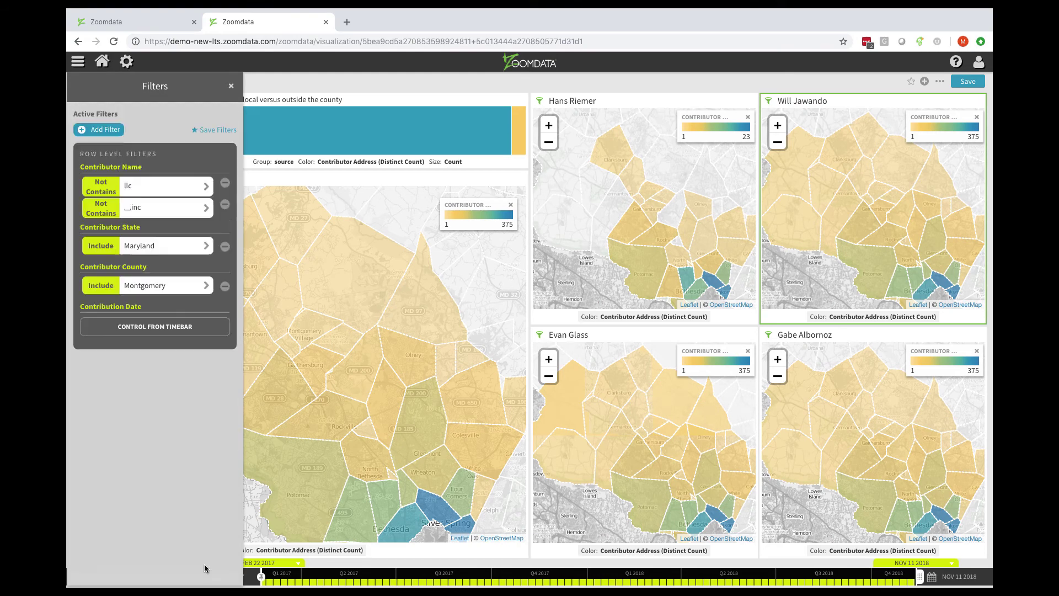
# Step: Filter the Evan Glass map's Contributor Address by the Evan keyset
pyautogui.click(549, 337)
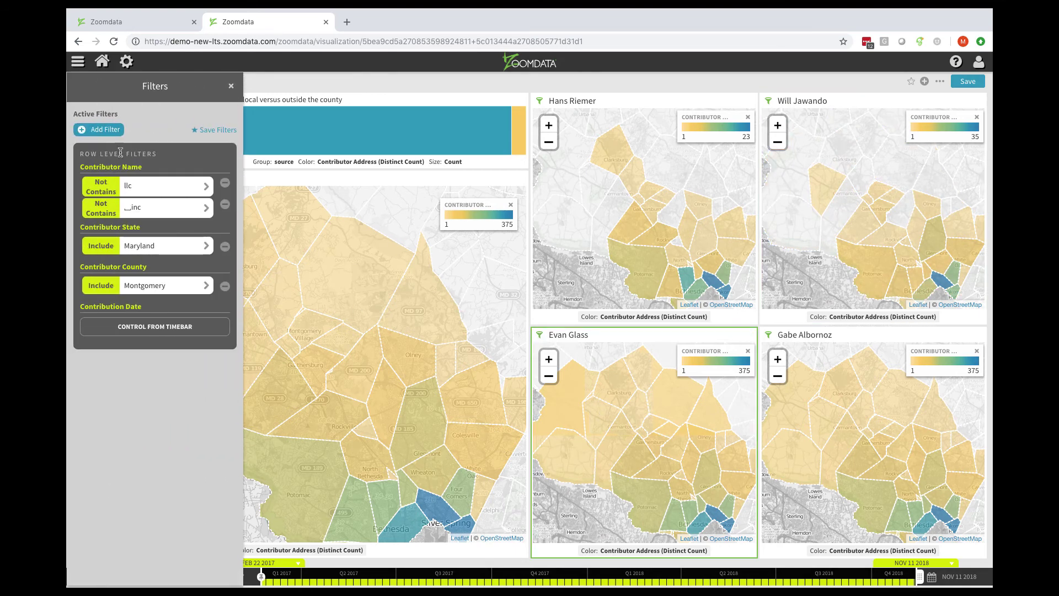
pyautogui.click(113, 129)
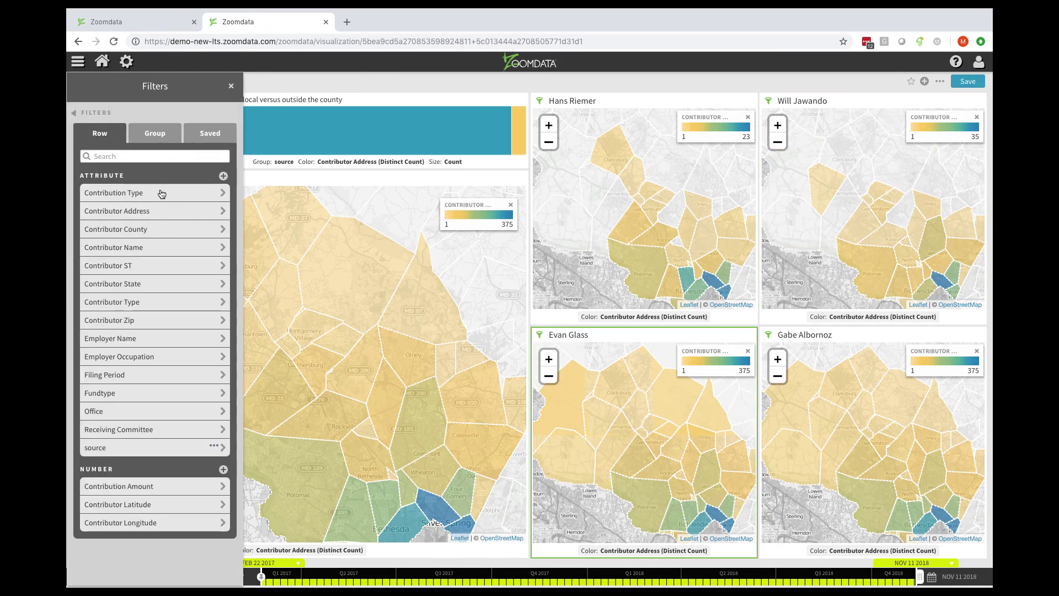
pyautogui.click(158, 210)
pyautogui.click(201, 146)
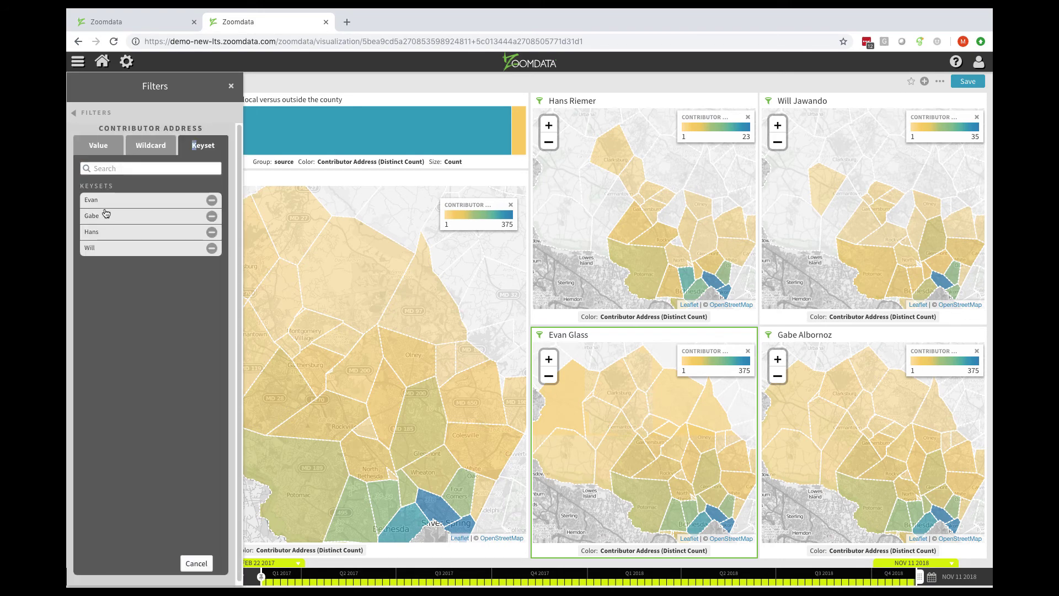
pyautogui.click(104, 200)
pyautogui.click(208, 564)
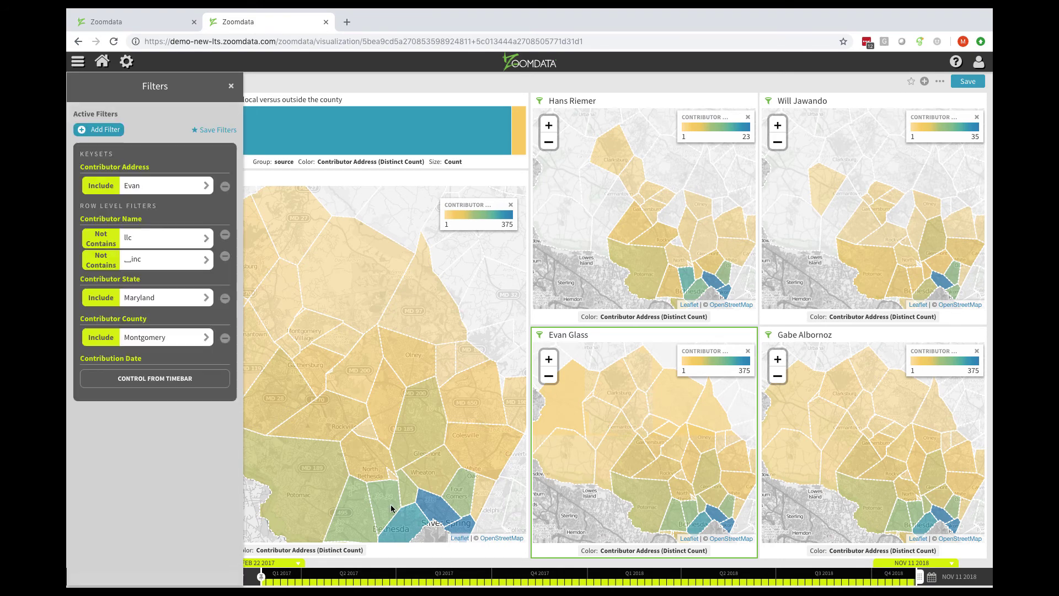
# Step: Filter the Gabe Albornoz map's Contributor Address by the Gabe keyset, then close Filters
pyautogui.click(770, 336)
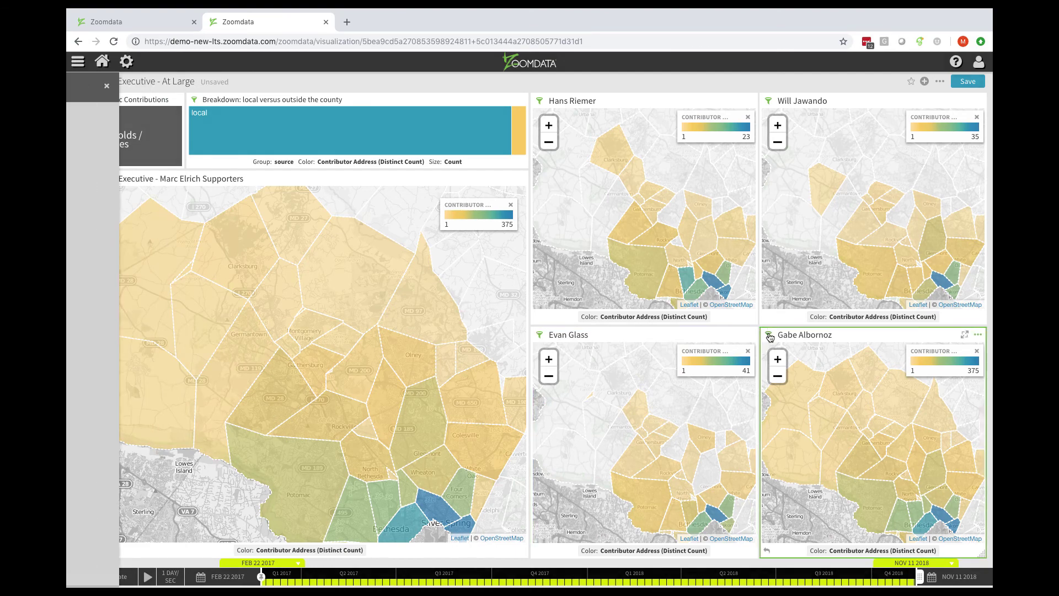
pyautogui.click(96, 130)
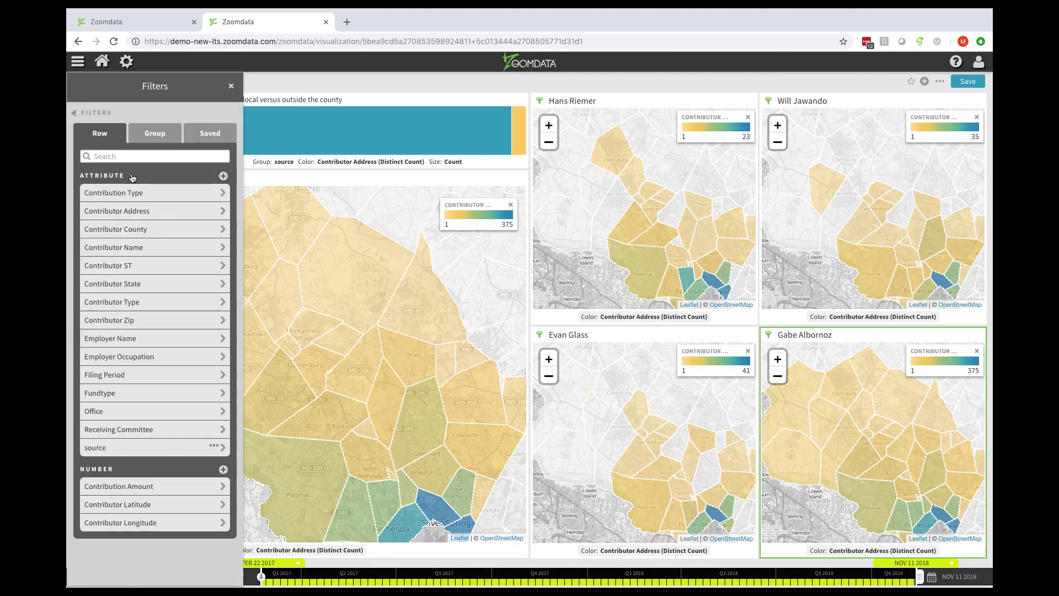
pyautogui.click(173, 210)
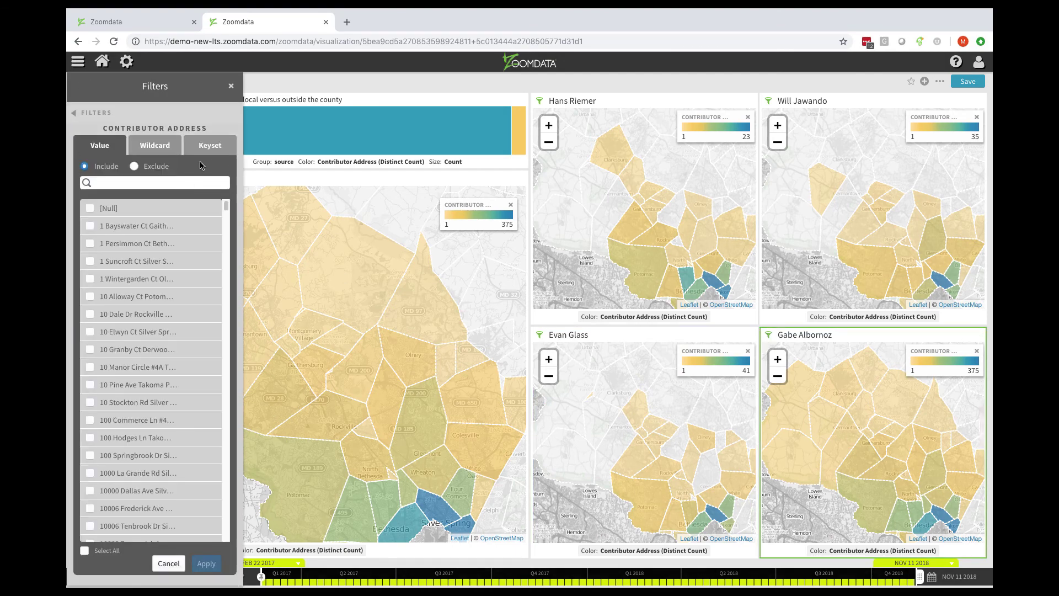
pyautogui.click(204, 153)
pyautogui.click(106, 220)
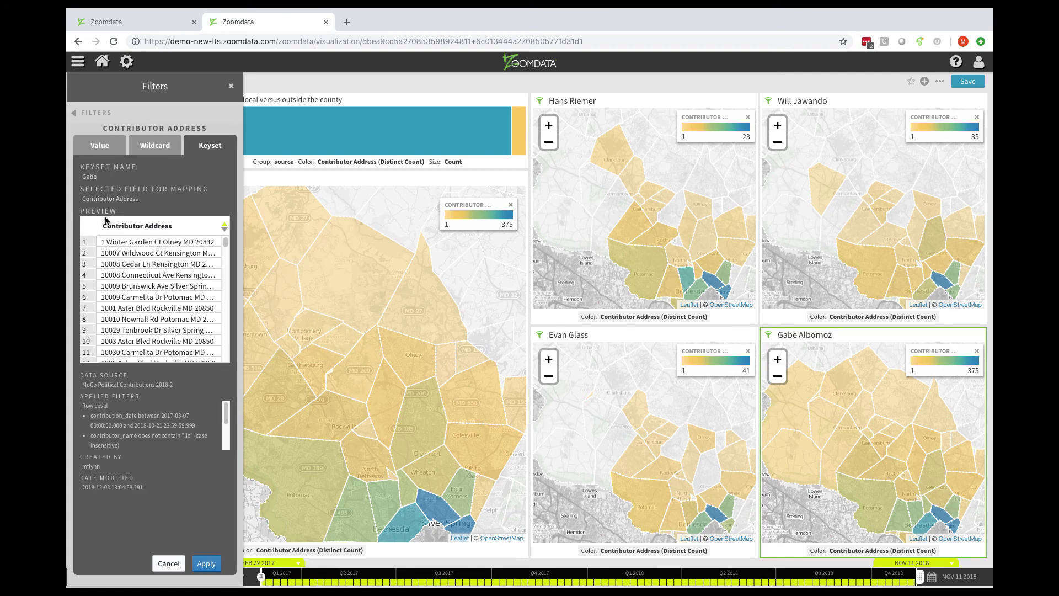
pyautogui.click(206, 563)
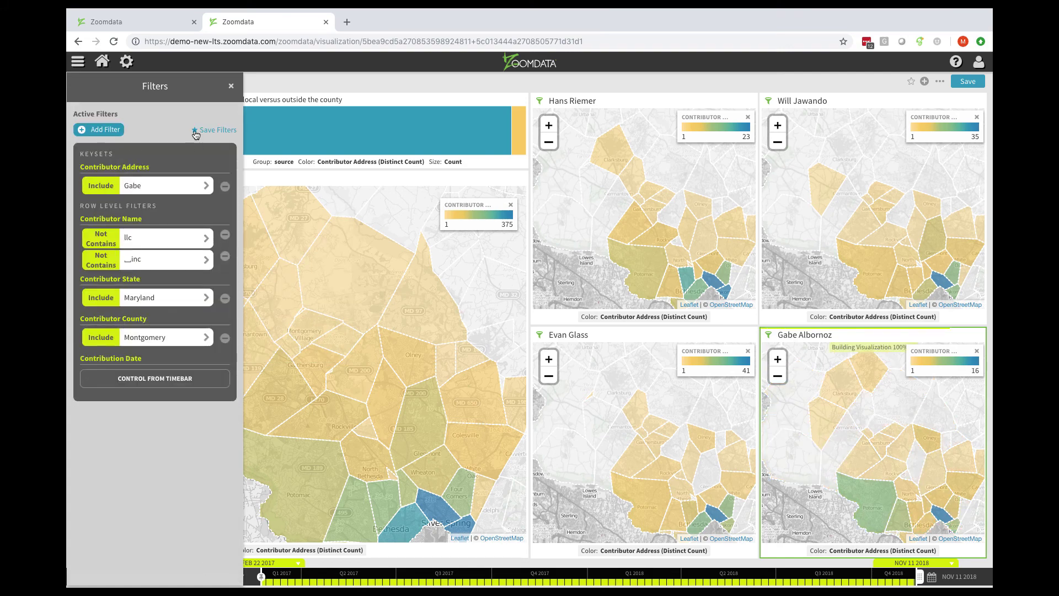
pyautogui.click(230, 87)
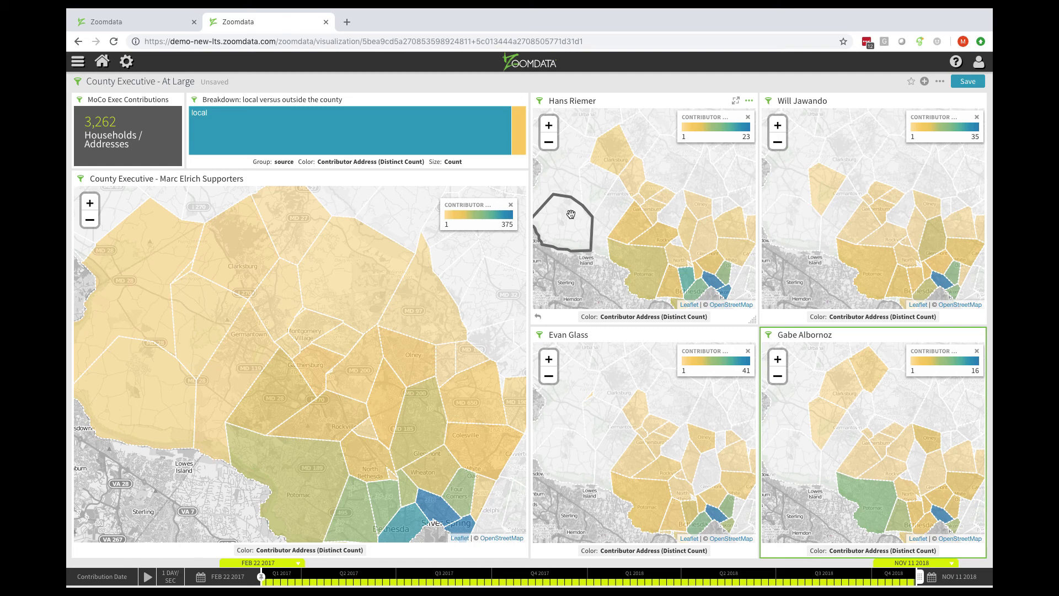
# Step: End the contribution-date range in February 2018 and play the timebar animation
pyautogui.moveTo(919, 576); pyautogui.dragTo(645, 575)
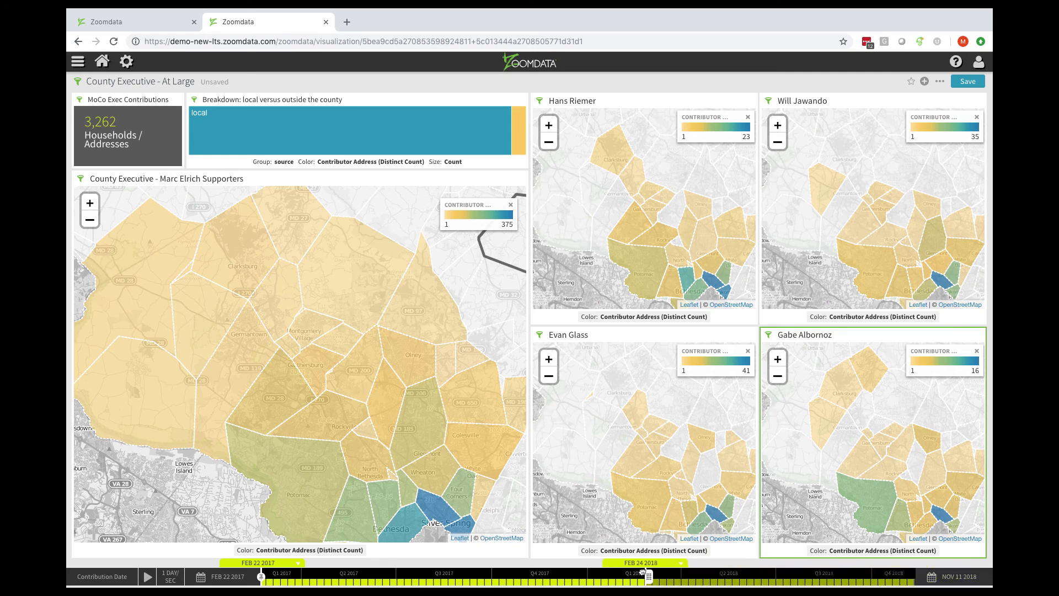
pyautogui.click(147, 577)
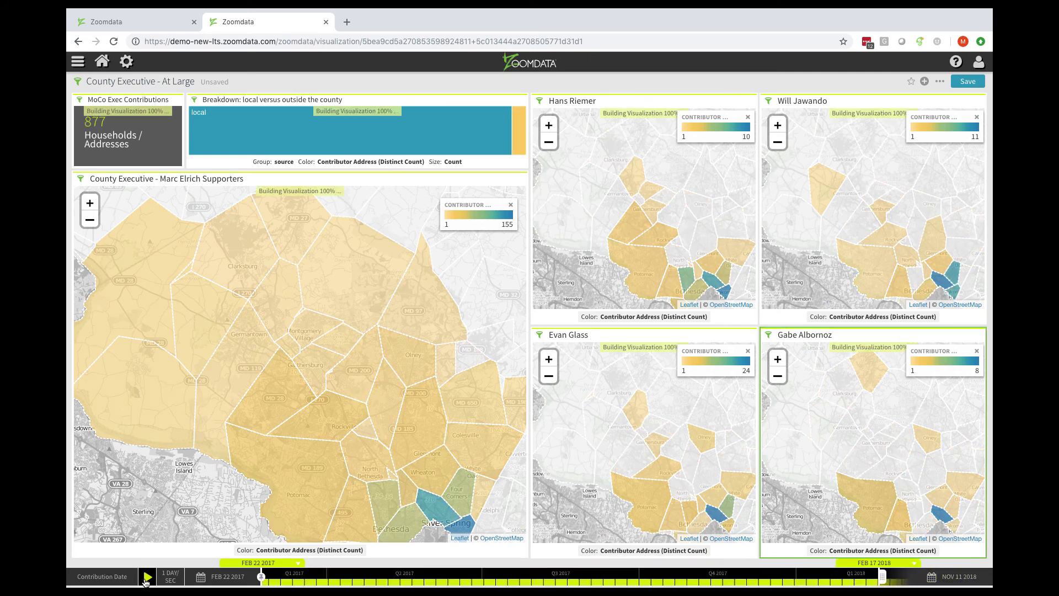